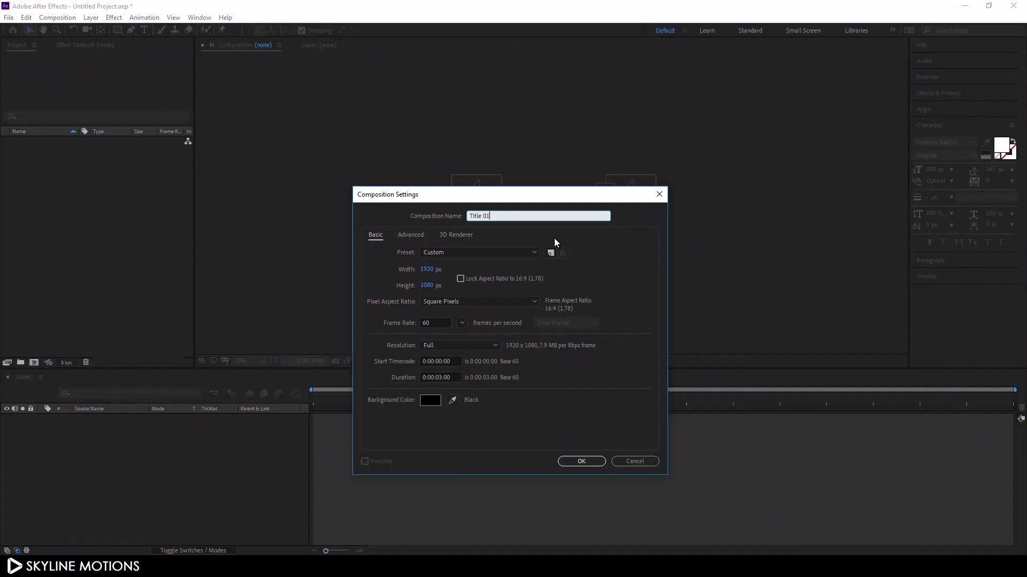
key("Return")
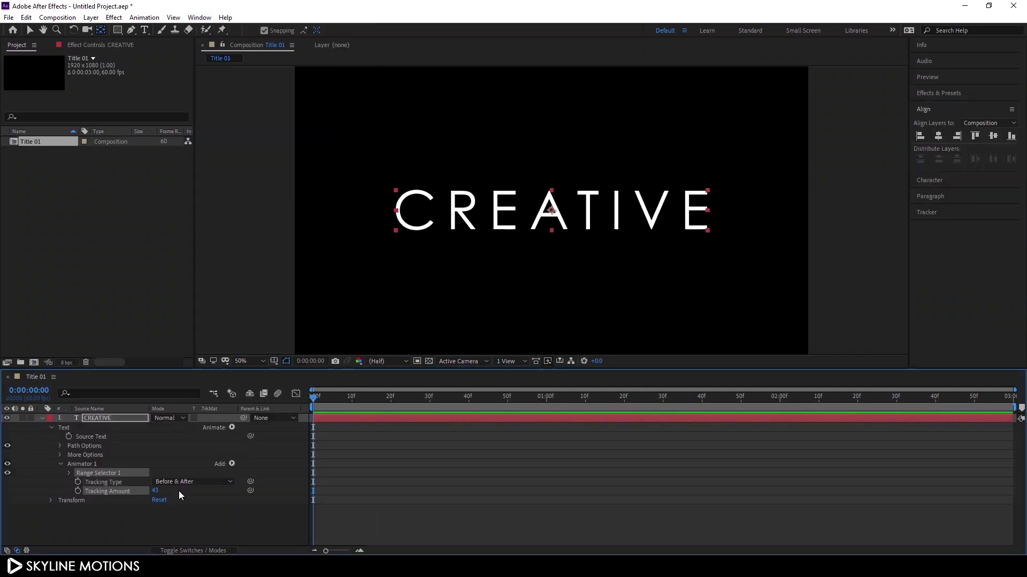
key("space")
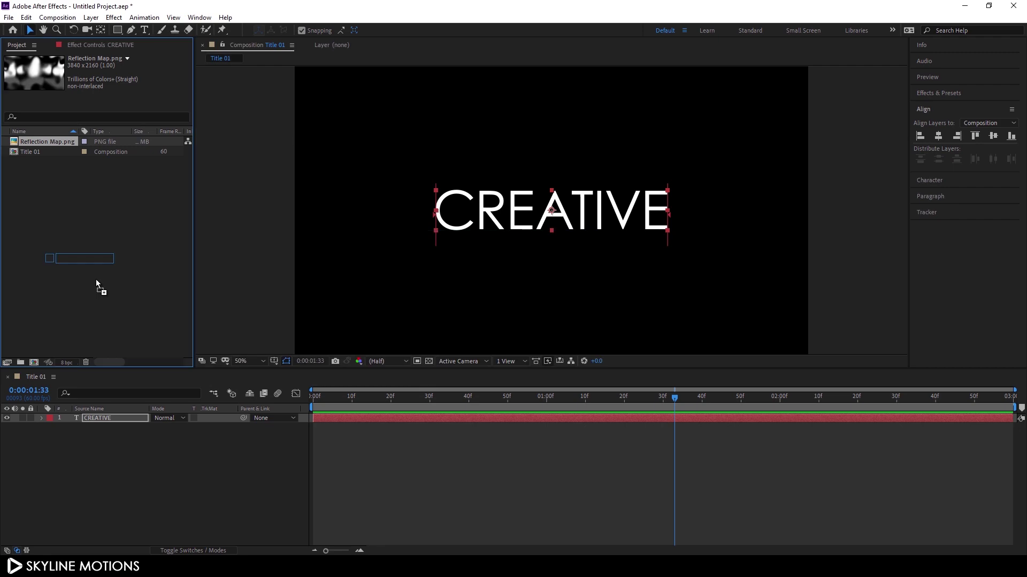
left_click_drag(96, 279, 117, 422)
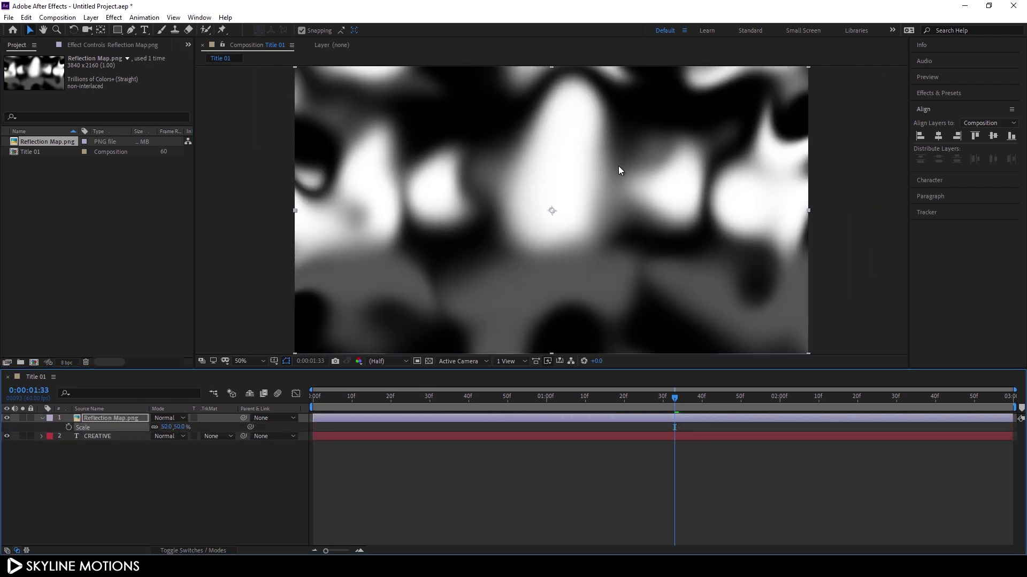
left_click(219, 436)
left_click(219, 455)
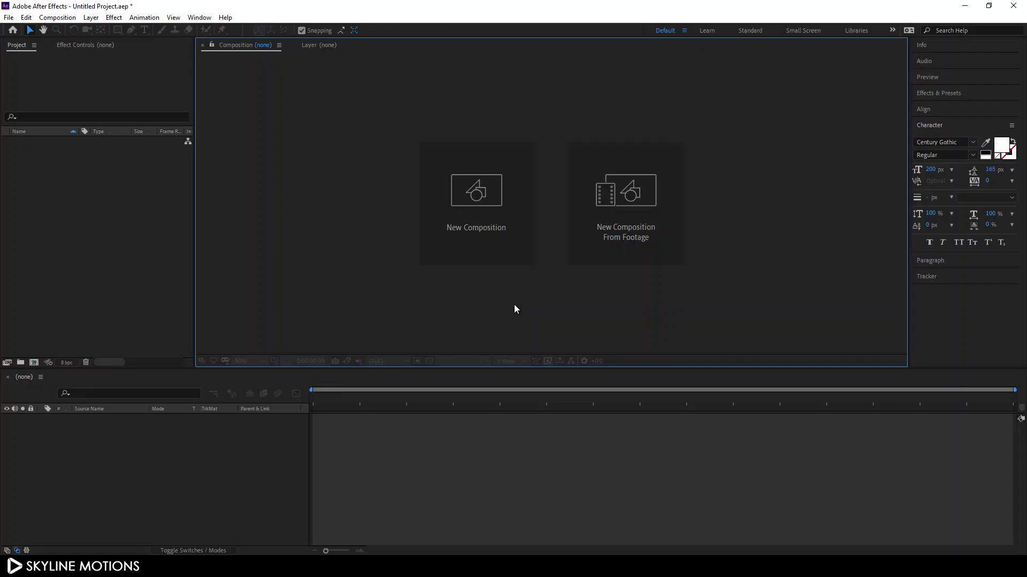
Create a composition named Title 01 at 1920 × 1080 px, 60 frames per second and a duration of 0:00:03:00.
left_click(498, 239)
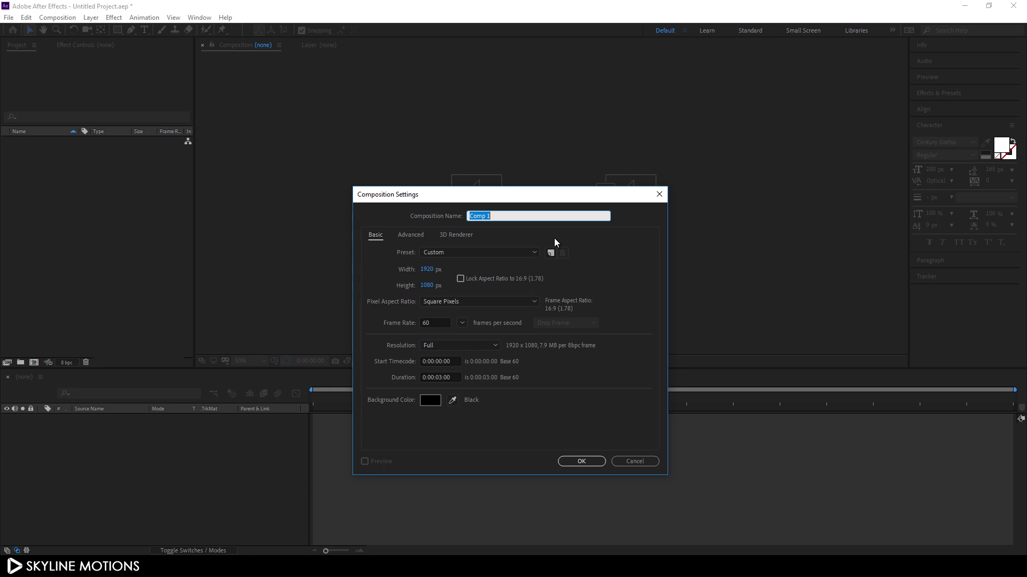
type("Title 01")
left_click(576, 463)
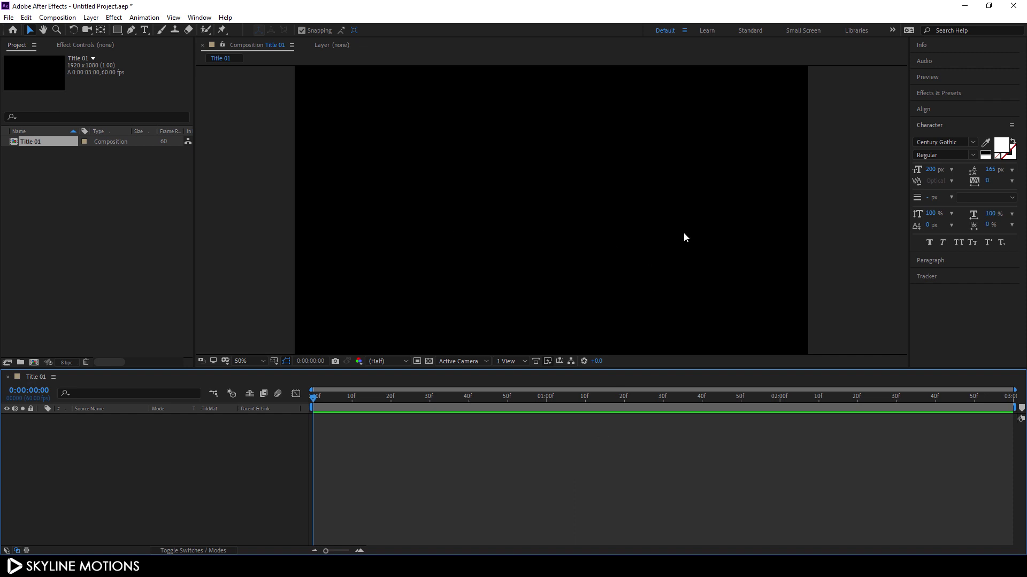
Add a text layer reading CREATIVE near the middle of the frame, with centred paragraph alignment.
left_click(145, 30)
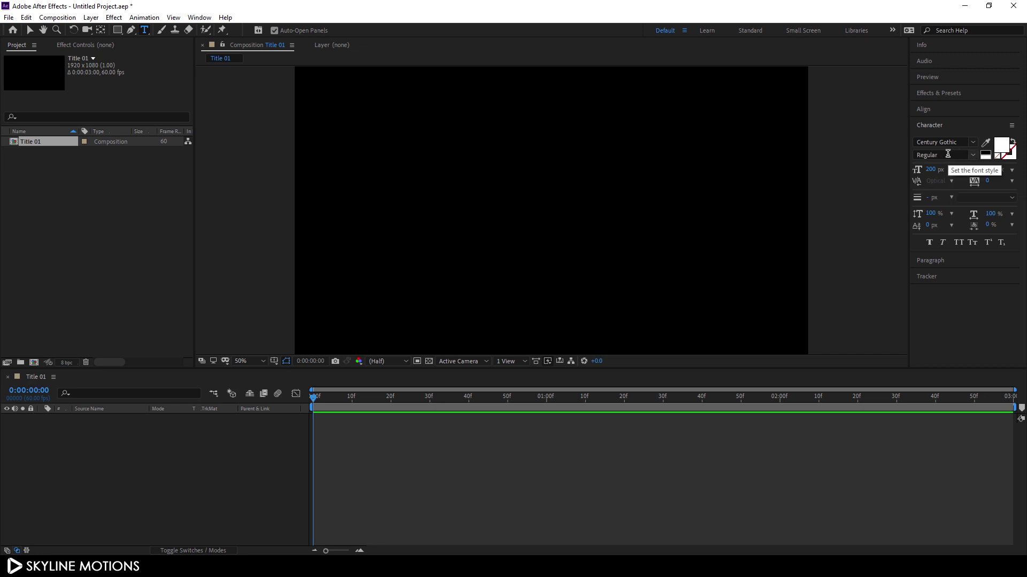
left_click(941, 262)
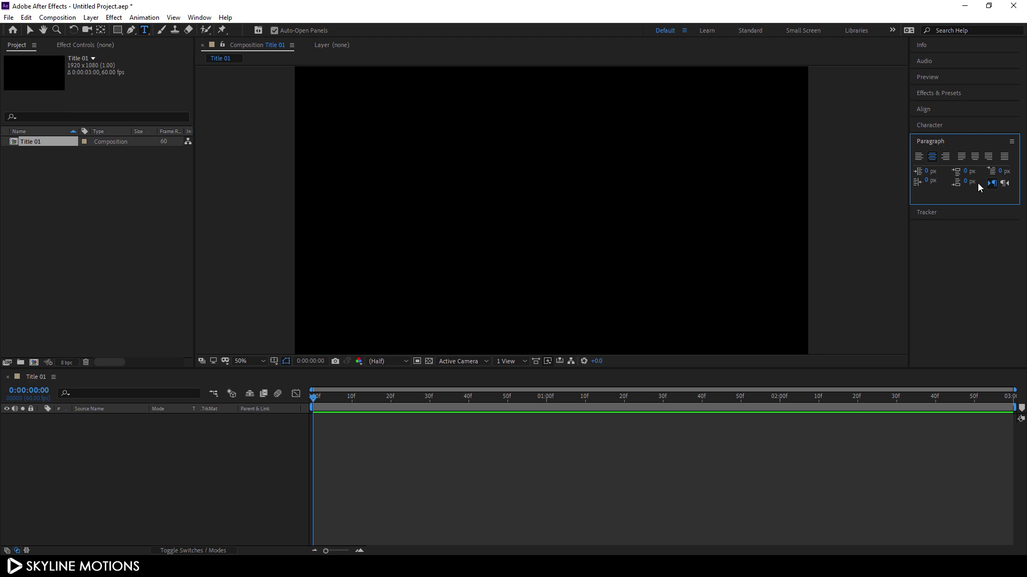
left_click(200, 17)
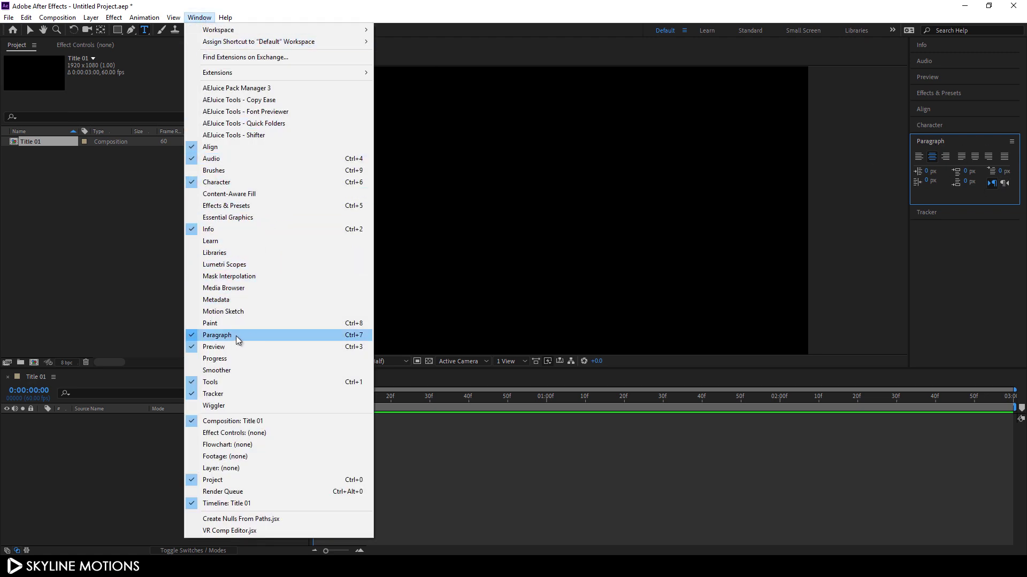
left_click(668, 122)
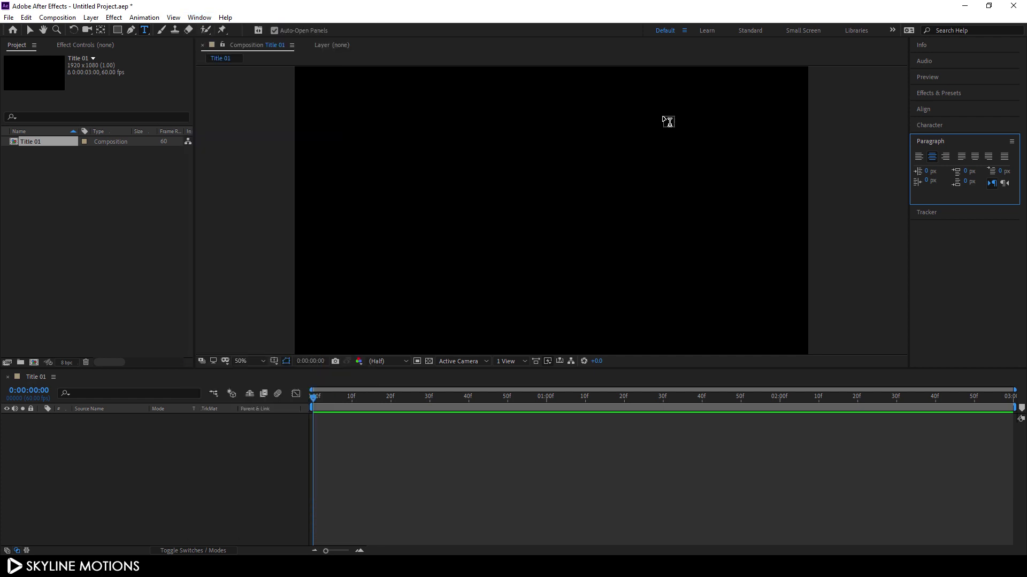
left_click(932, 156)
left_click(545, 209)
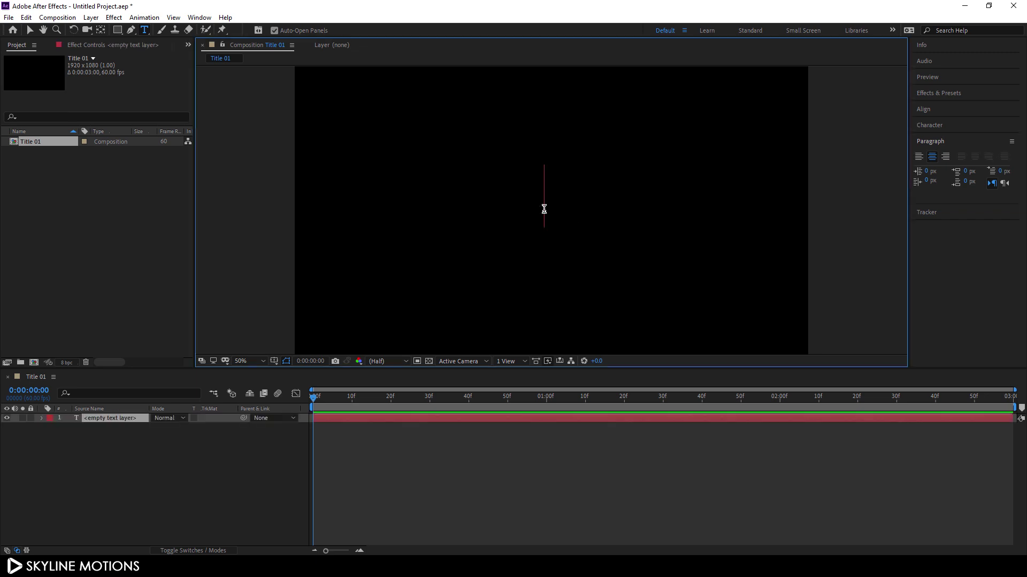
type("CREAT")
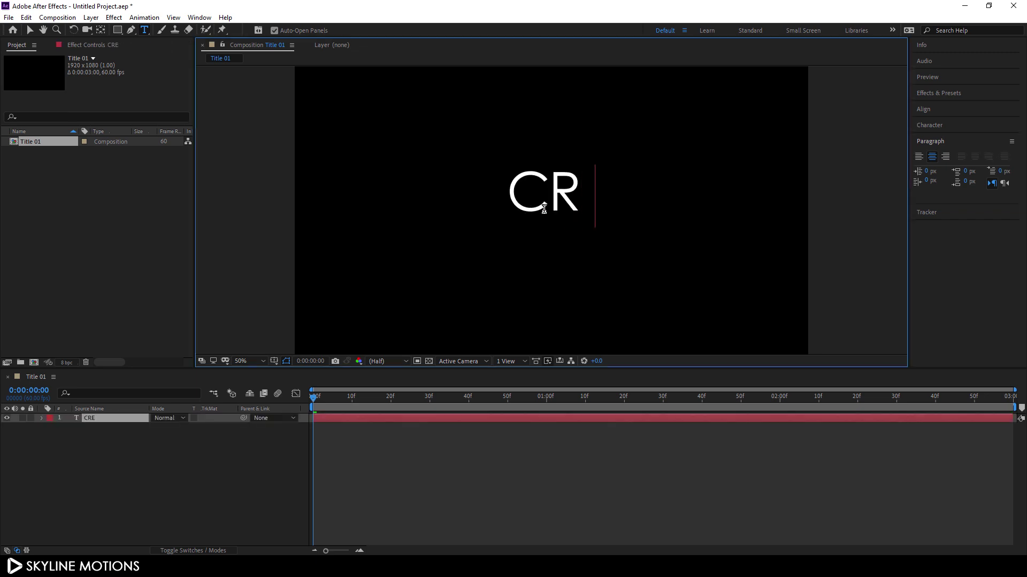
type("IVE")
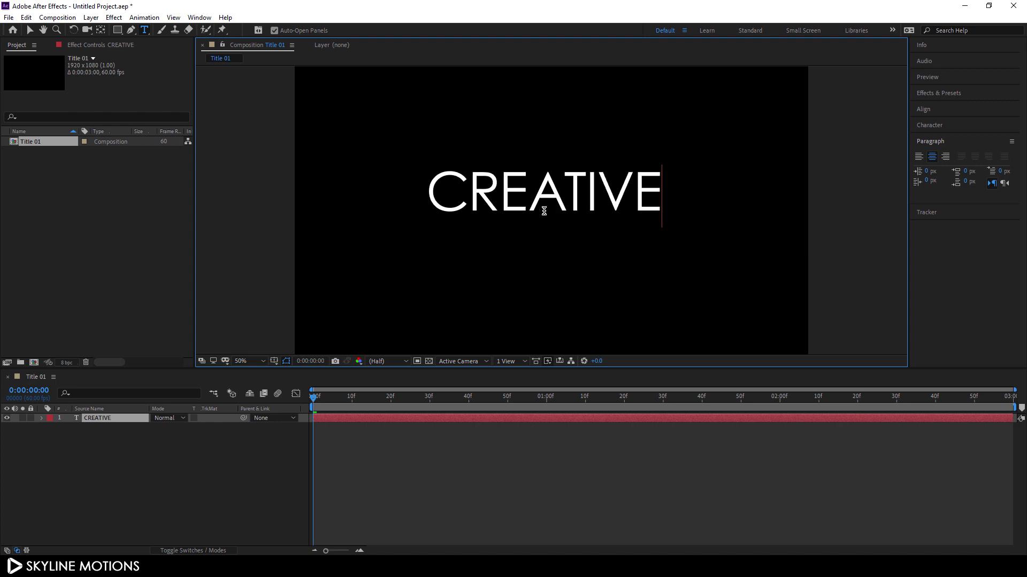
key("Escape")
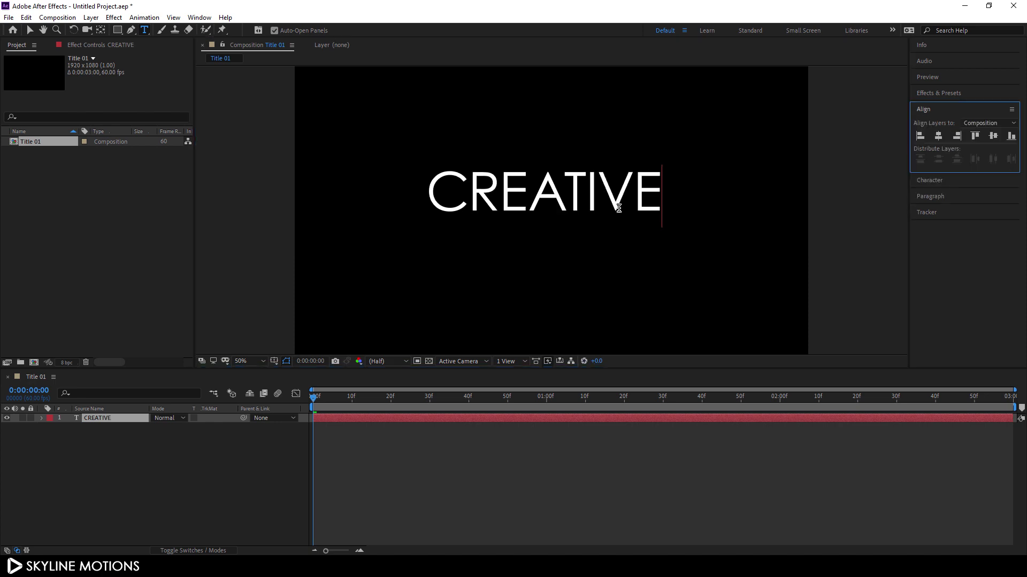
Centre the CREATIVE text horizontally and vertically in the composition and move its anchor point to the text's centre.
left_click(938, 136)
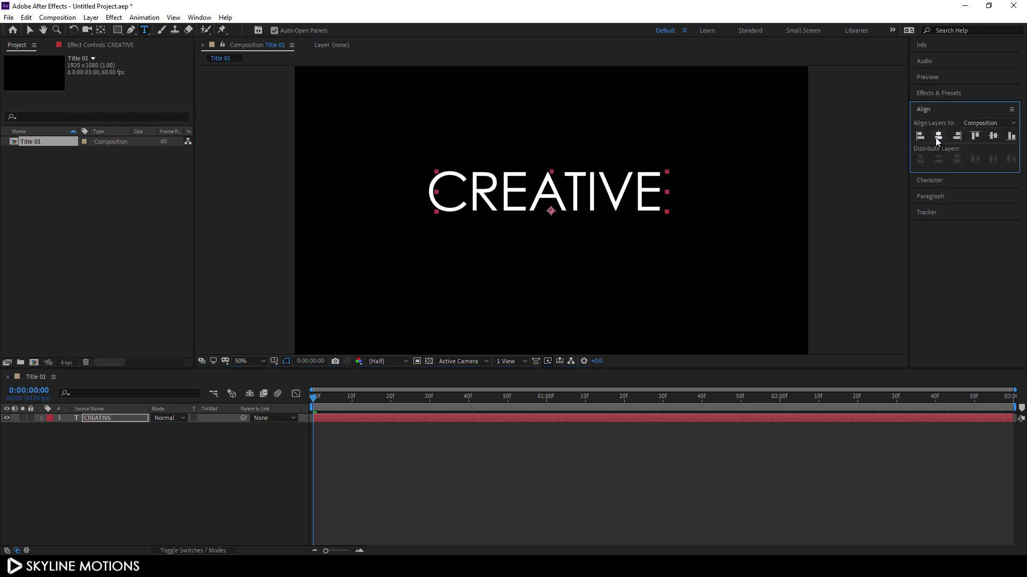
left_click(993, 138)
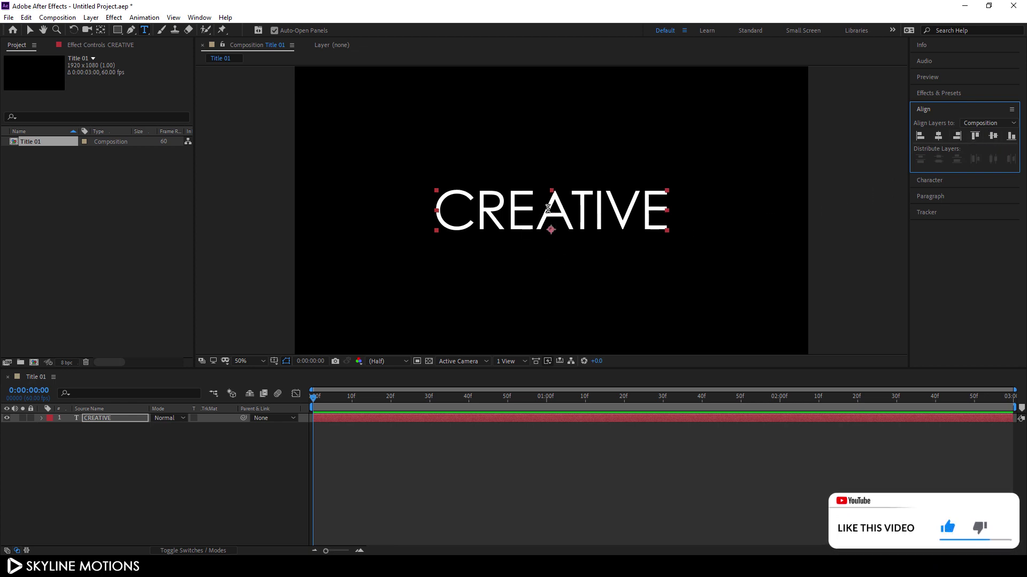
left_click(100, 30)
left_click(551, 232)
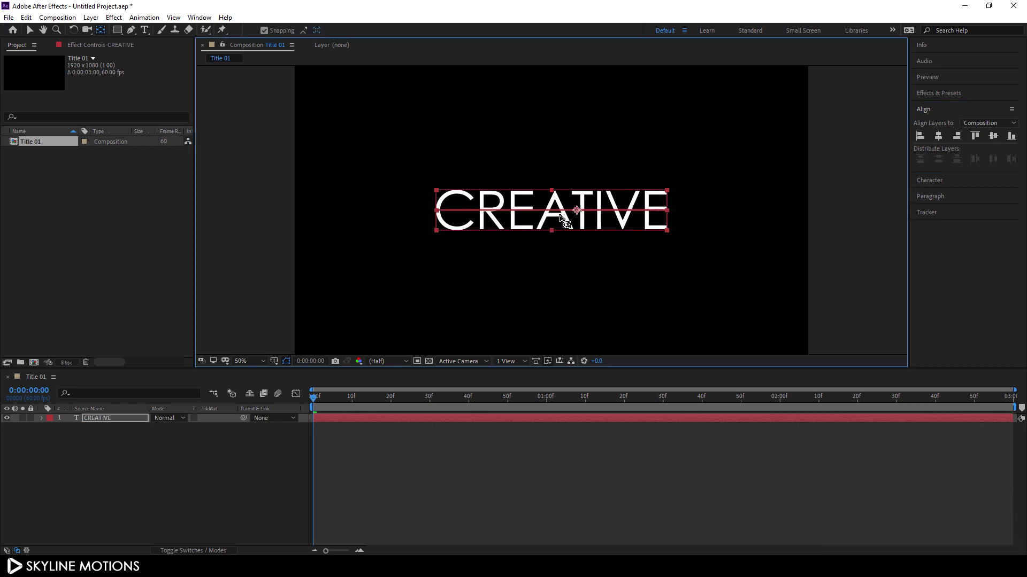
key("ctrl+alt+Home")
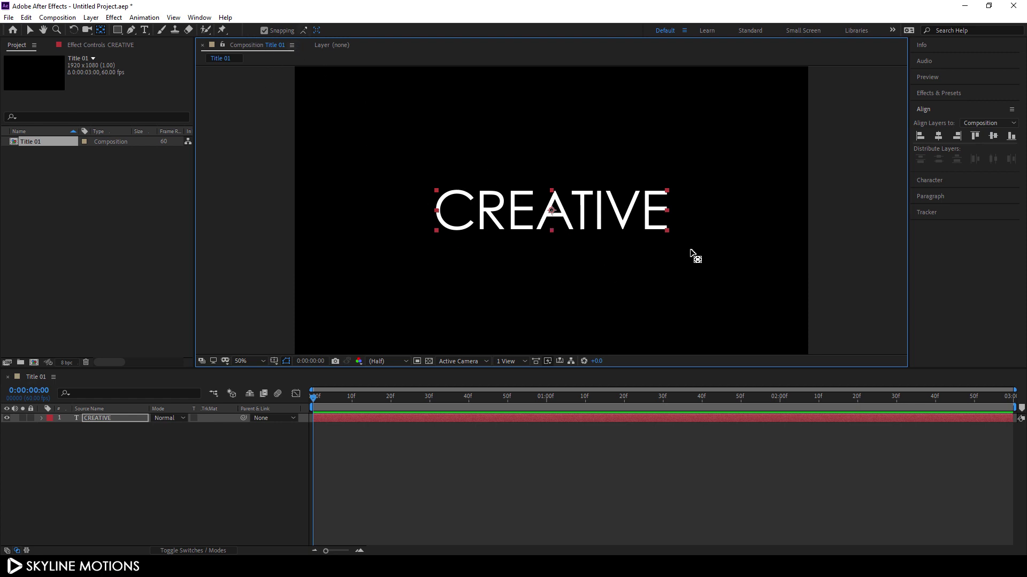
Add a Tracking animator to the CREATIVE text layer, trying out the tracking amount and undoing the trial change.
left_click(103, 418)
left_click(41, 418)
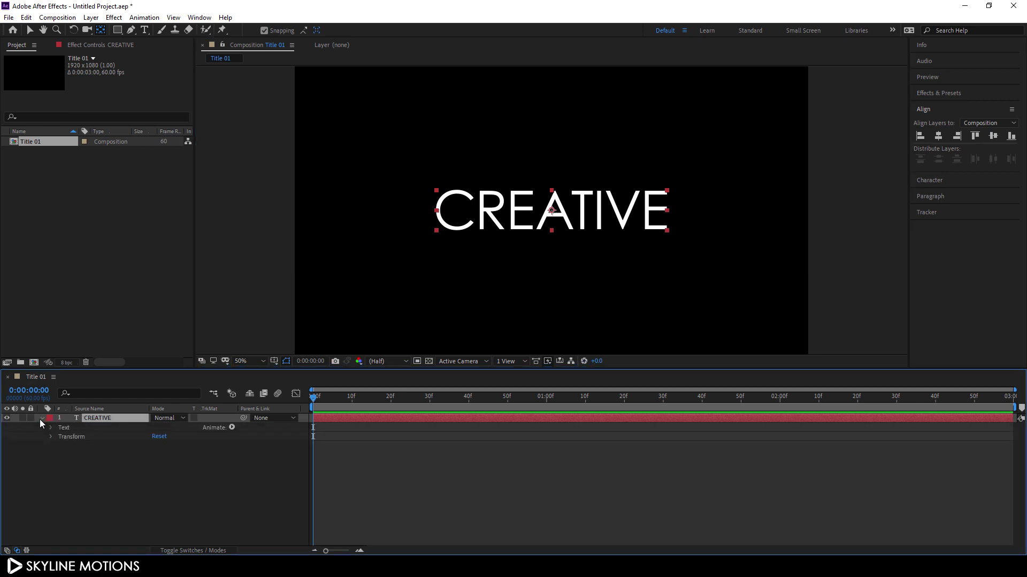
left_click(232, 428)
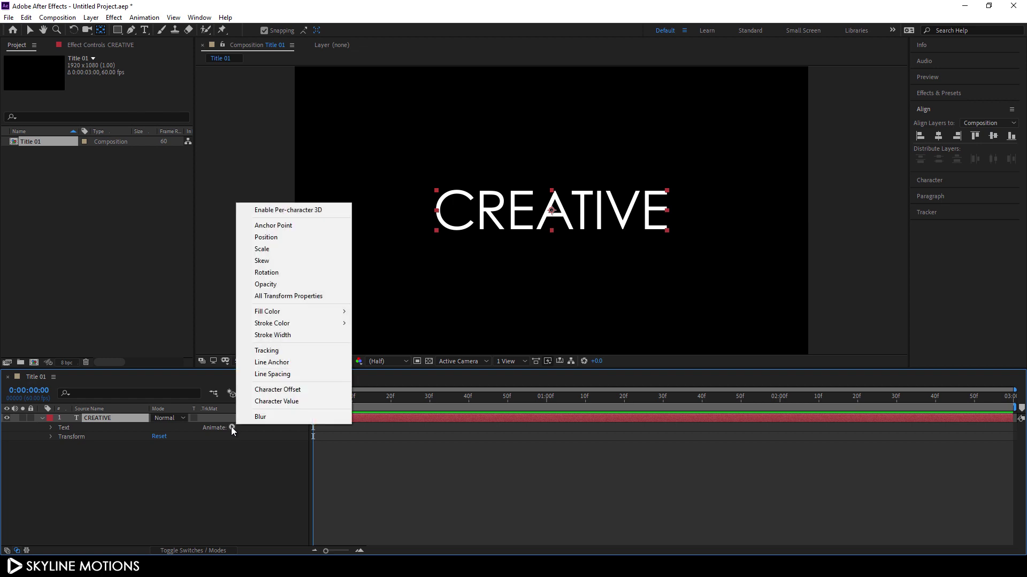
left_click(265, 351)
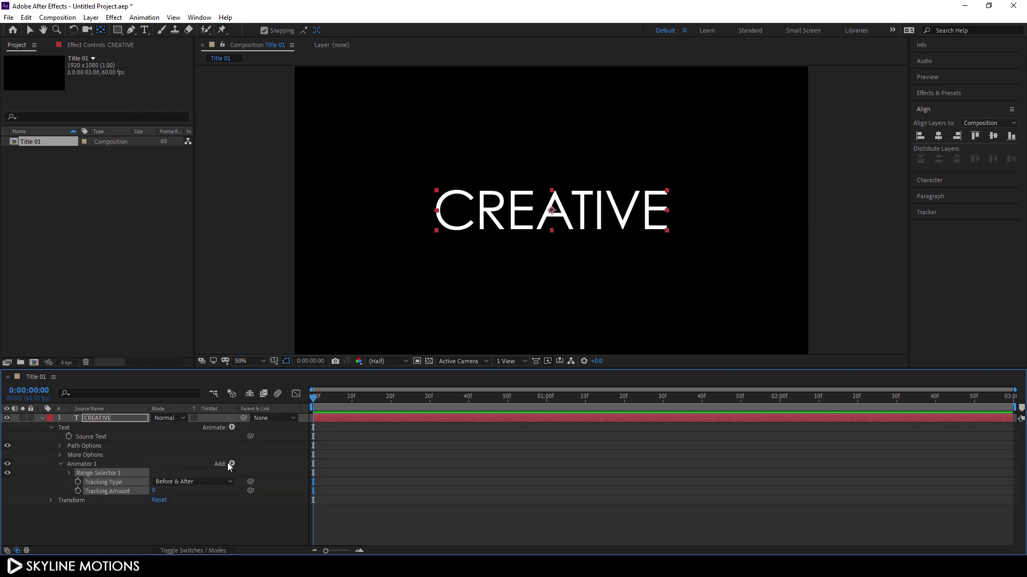
left_click_drag(154, 491, 178, 491)
key("ctrl+z")
Set the Tracking Amount to 10 at the composition's last frame, 0:00:02:59, and keyframe it there.
left_click_drag(545, 400, 1011, 427)
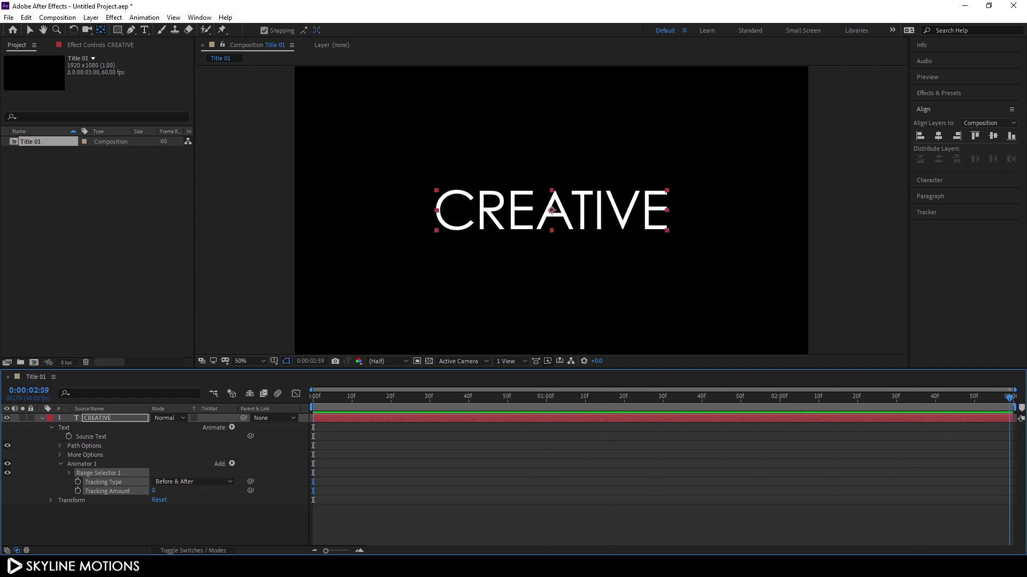
left_click(154, 491)
type("10")
key("Return")
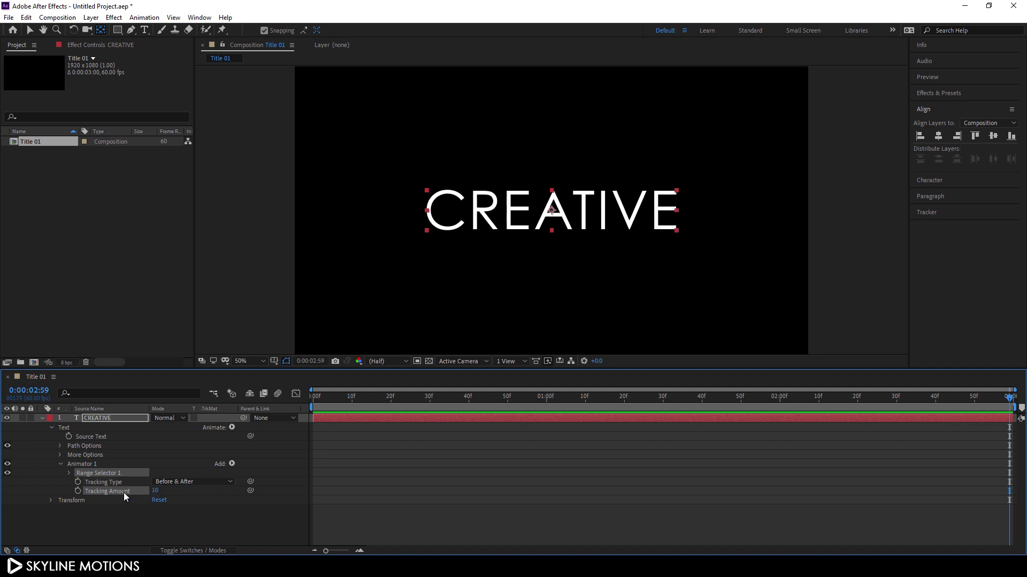
left_click(78, 491)
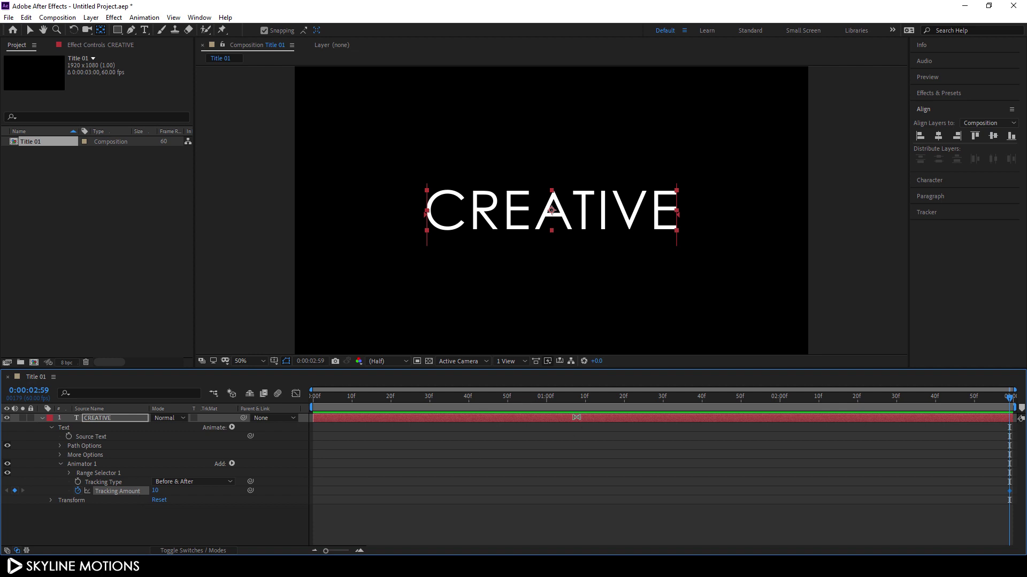
Keyframe the Tracking Amount at -10 on the first frame, 0:00:00:00.
left_click_drag(583, 405, 272, 397)
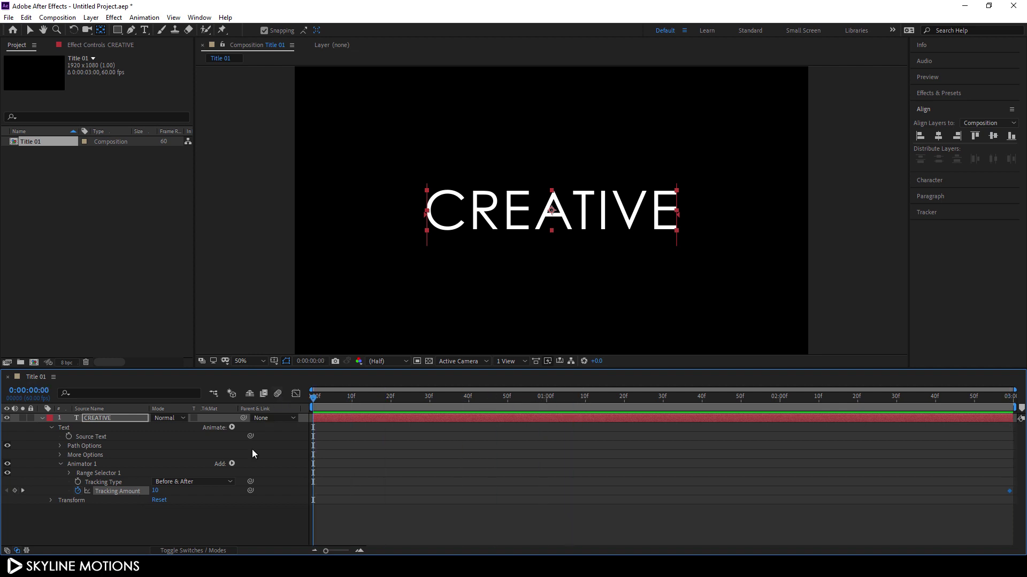
left_click_drag(155, 490, 143, 490)
left_click(155, 491)
type("-10")
key("Return")
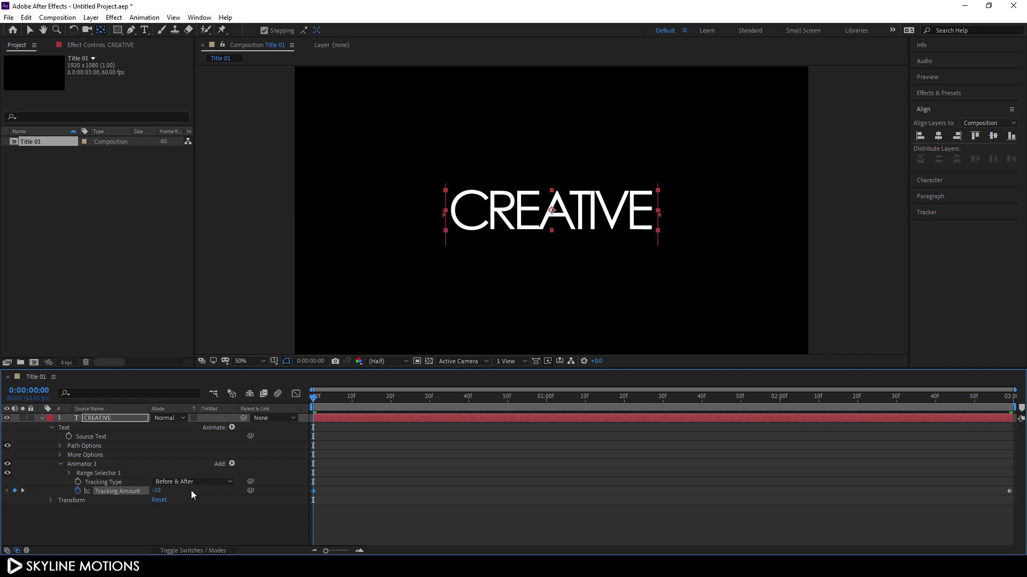
Preview the tracking animation, park the playhead at 0:00:01:33 and collapse the text layer's properties.
key("space")
key("space")
left_click_drag(663, 395, 674, 428)
left_click(41, 418)
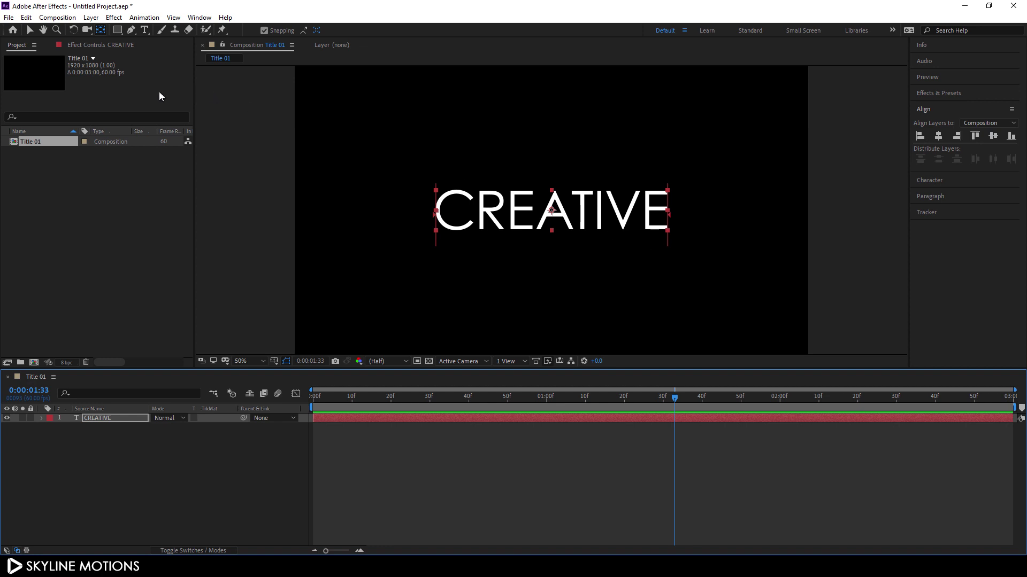
Import the Reflection Map PNG from the Cinematic Title folder into the project as footage.
left_click(30, 31)
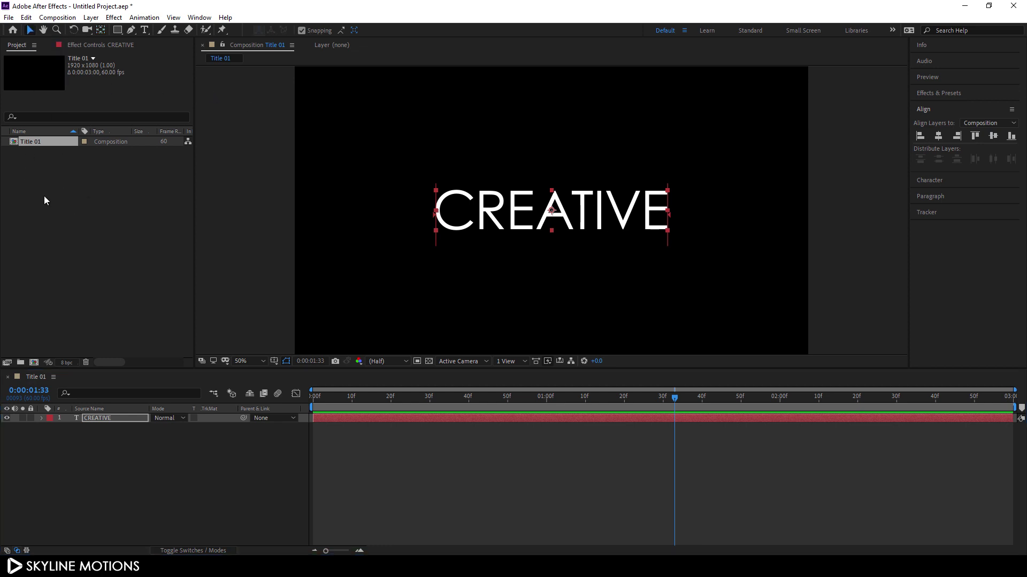
right_click(72, 175)
mouse_move(111, 231)
left_click(225, 229)
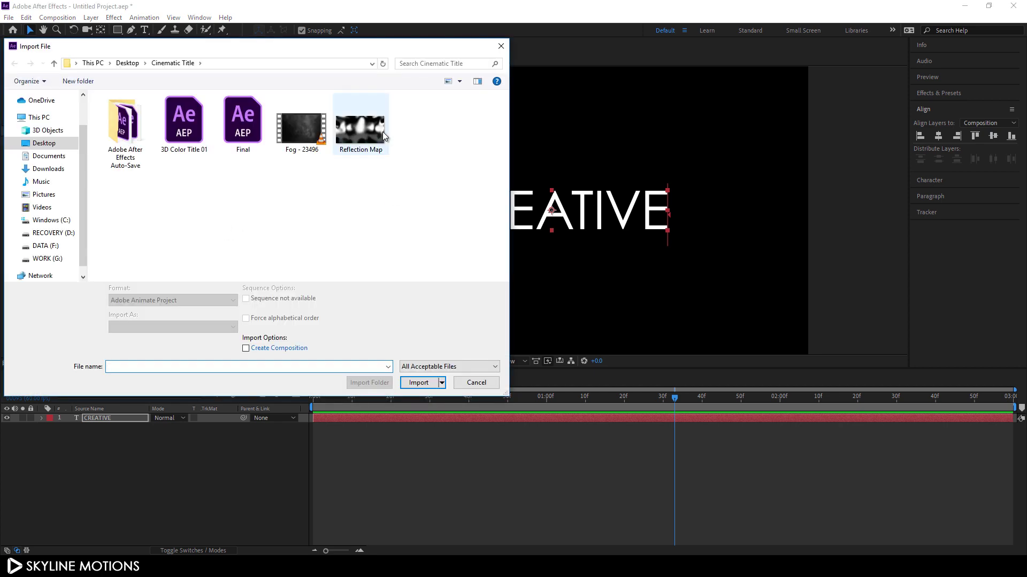
left_click(357, 131)
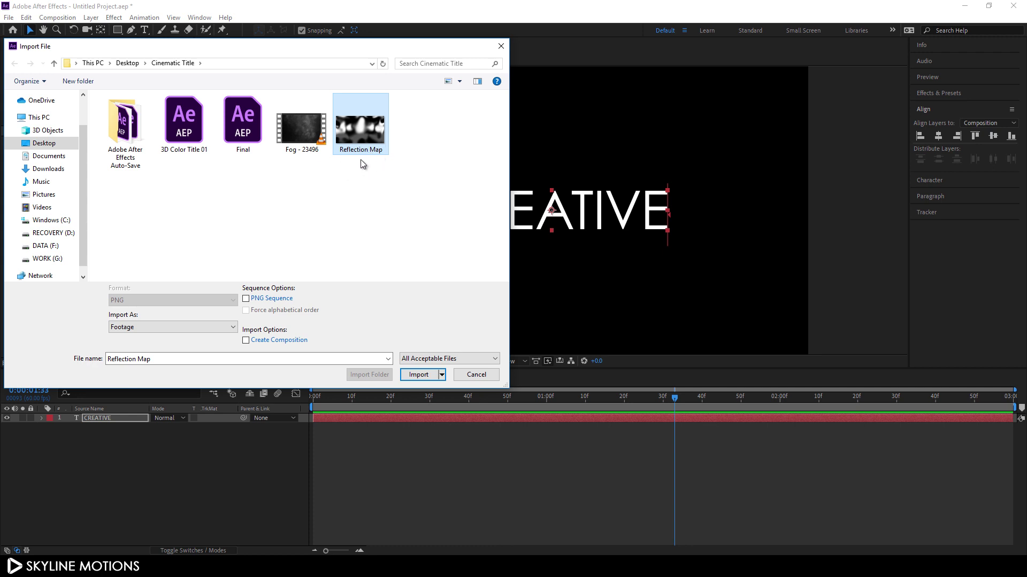
left_click(418, 377)
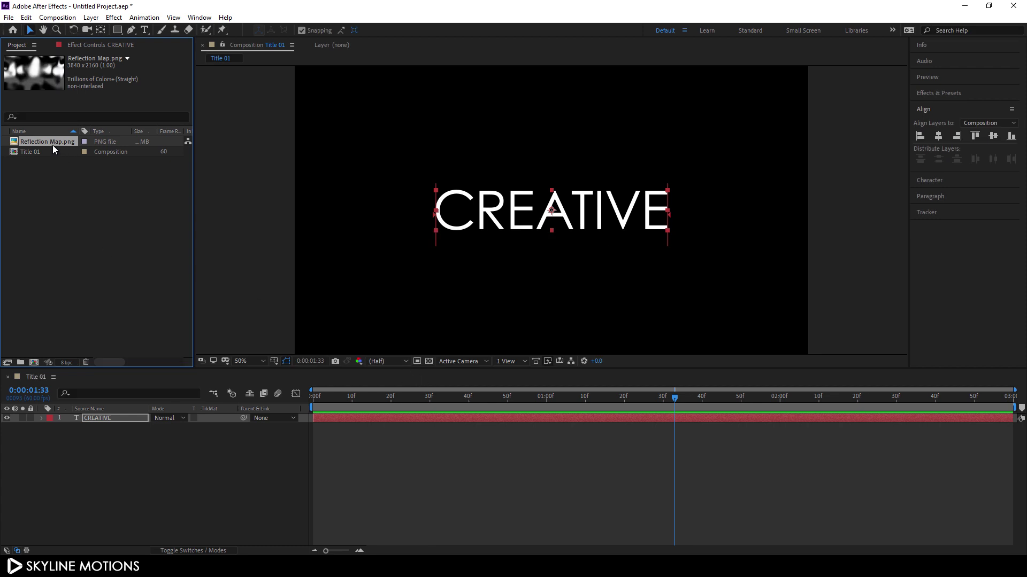
Place Reflection Map.png above the CREATIVE layer in the Title 01 composition and set its scale to 50%.
left_click_drag(51, 141, 114, 415)
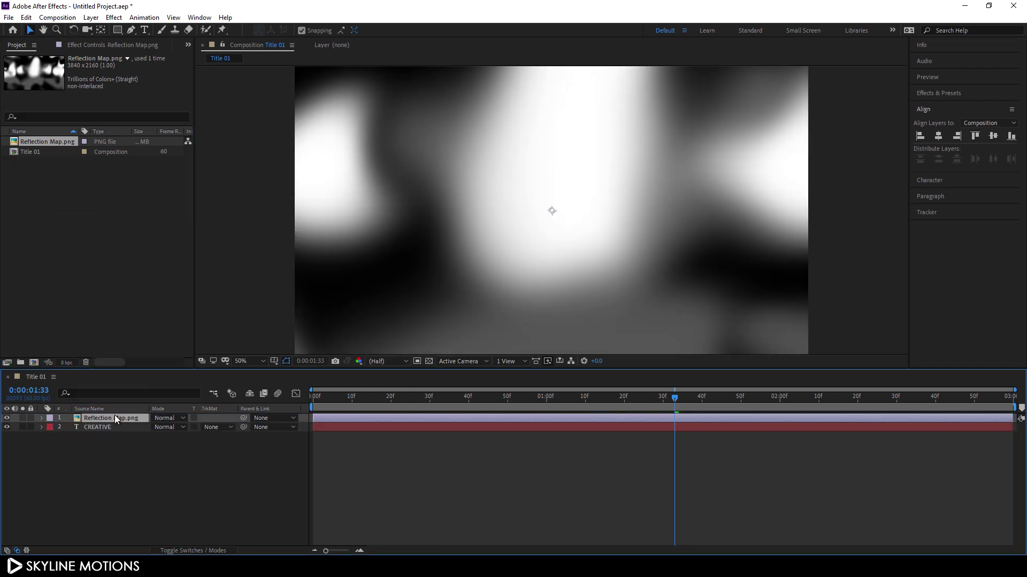
key("s")
left_click_drag(182, 427, 166, 429)
left_click(180, 427)
type("50")
key("Return")
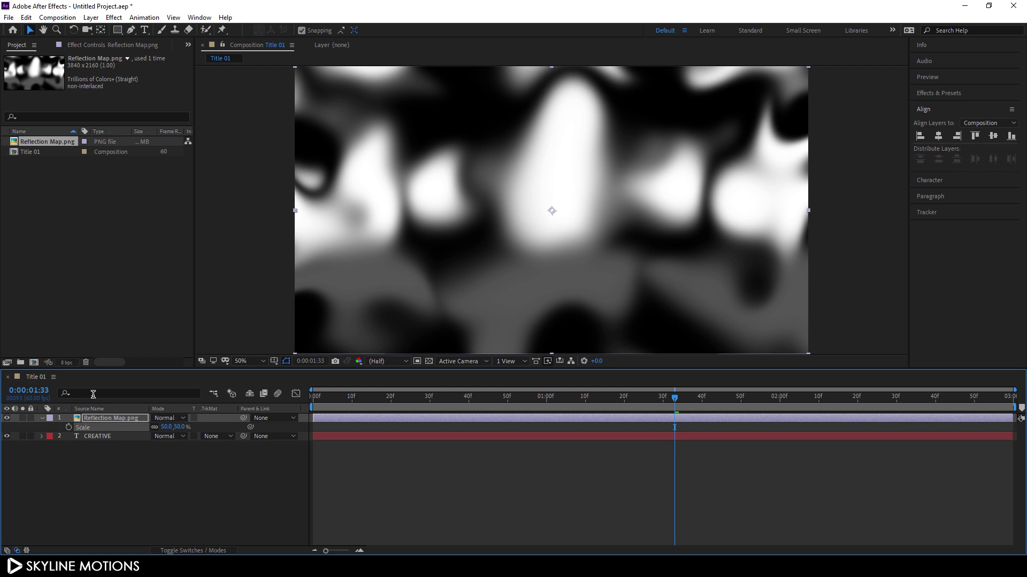
left_click(42, 418)
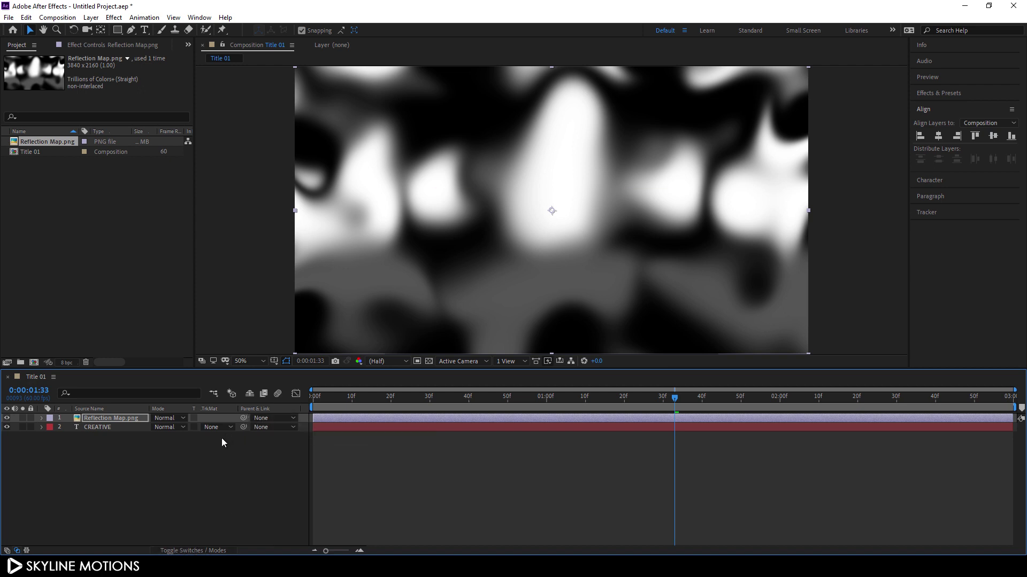
Set the CREATIVE layer's track matte to Luma Matte "Reflection Map.png" and scrub the timeline to check it.
left_click(106, 427)
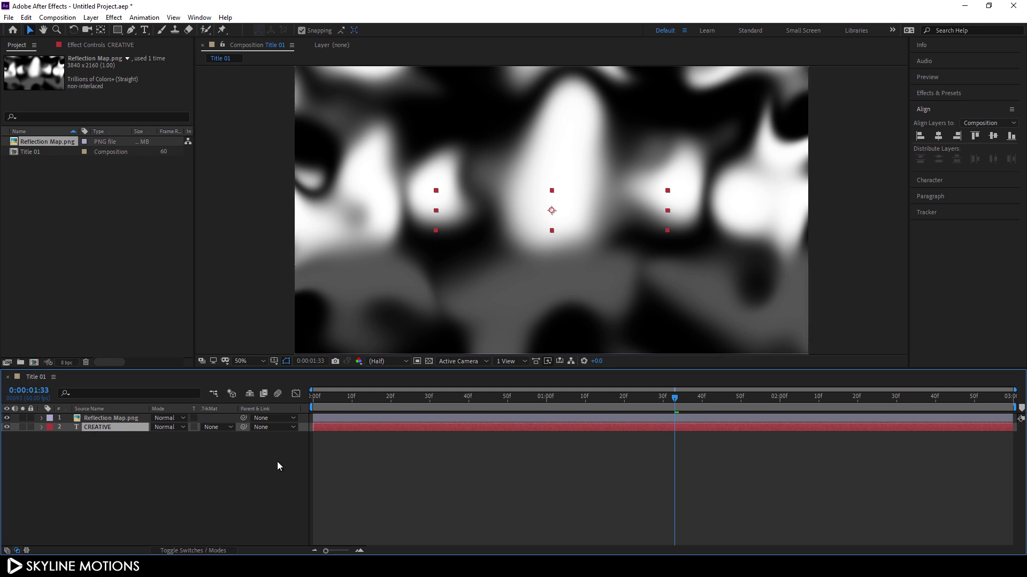
left_click(216, 428)
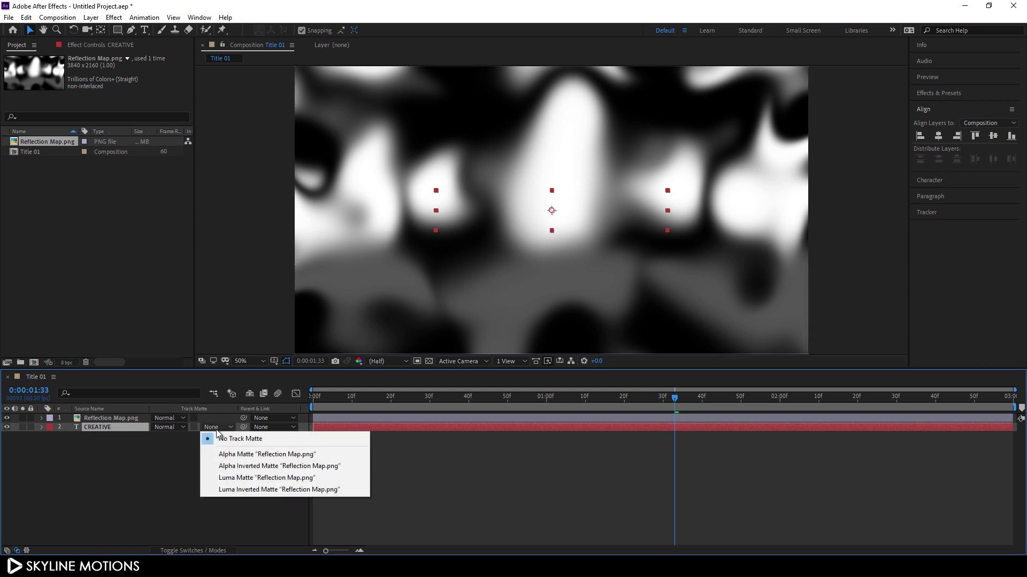
left_click(234, 478)
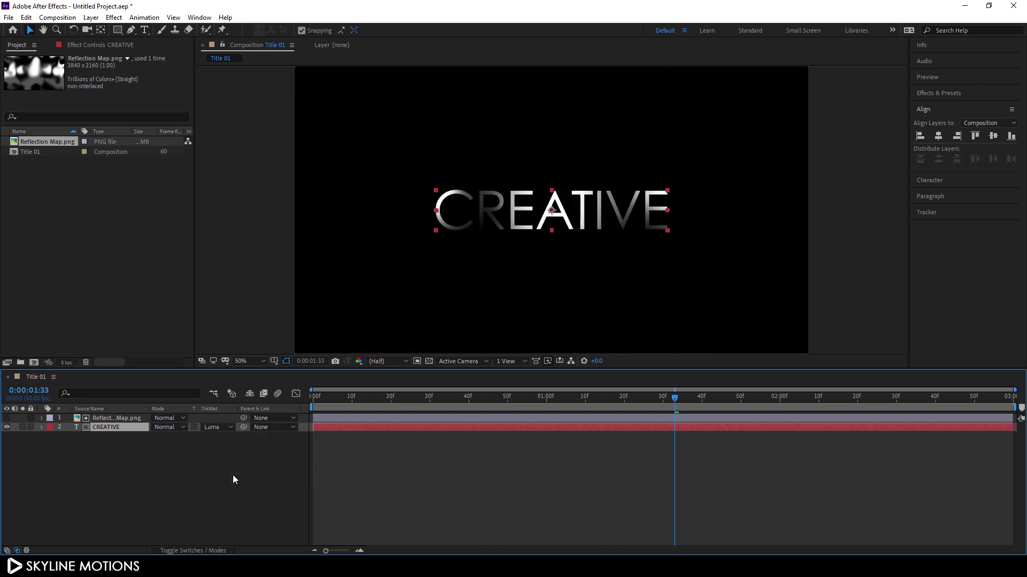
left_click_drag(636, 409, 657, 409)
Add a Position keyframe to the Reflection Map.png layer at its current position on the last frame, 0:00:02:59.
left_click(120, 418)
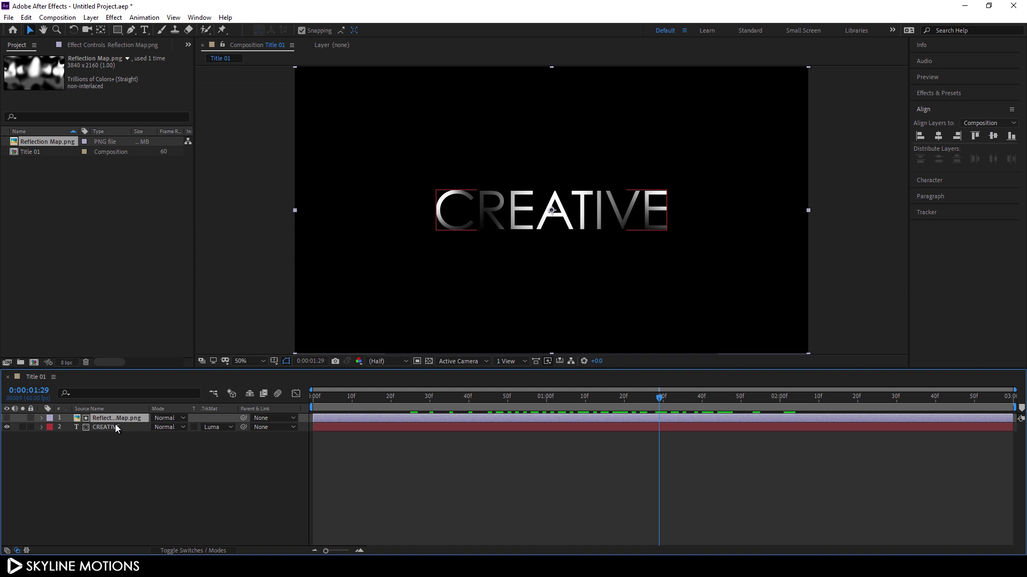
key("p")
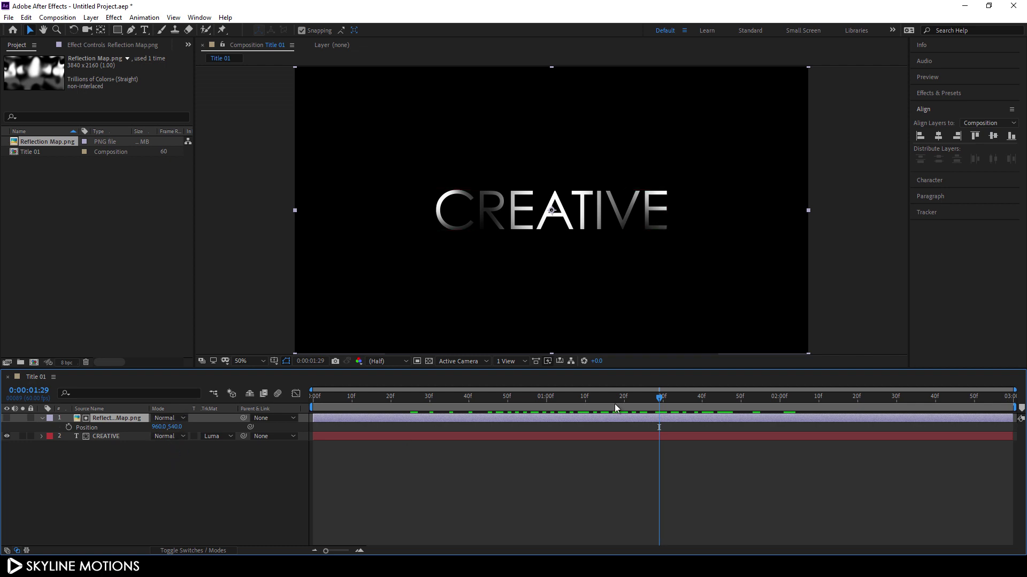
left_click_drag(653, 401, 1009, 411)
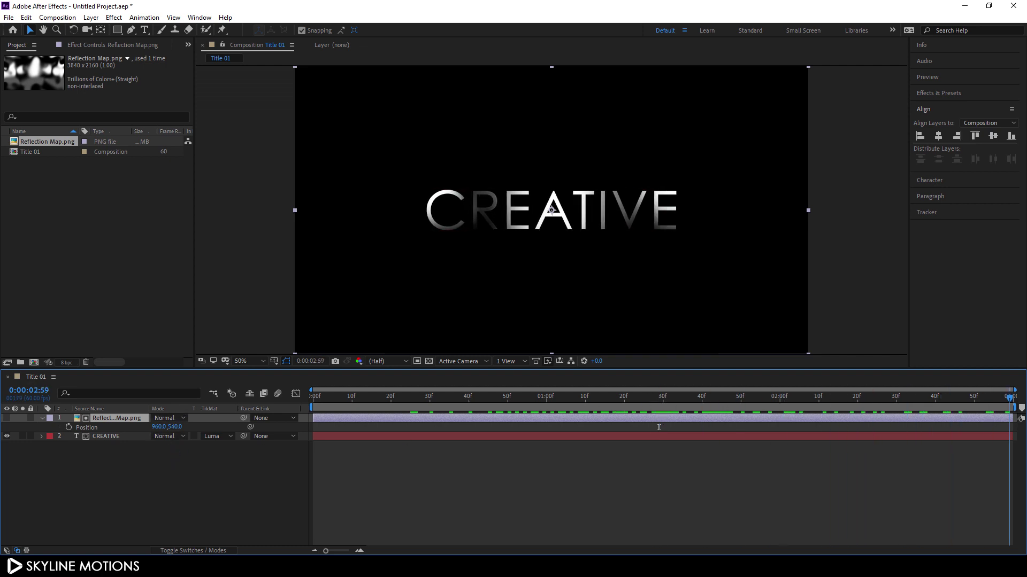
left_click(68, 428)
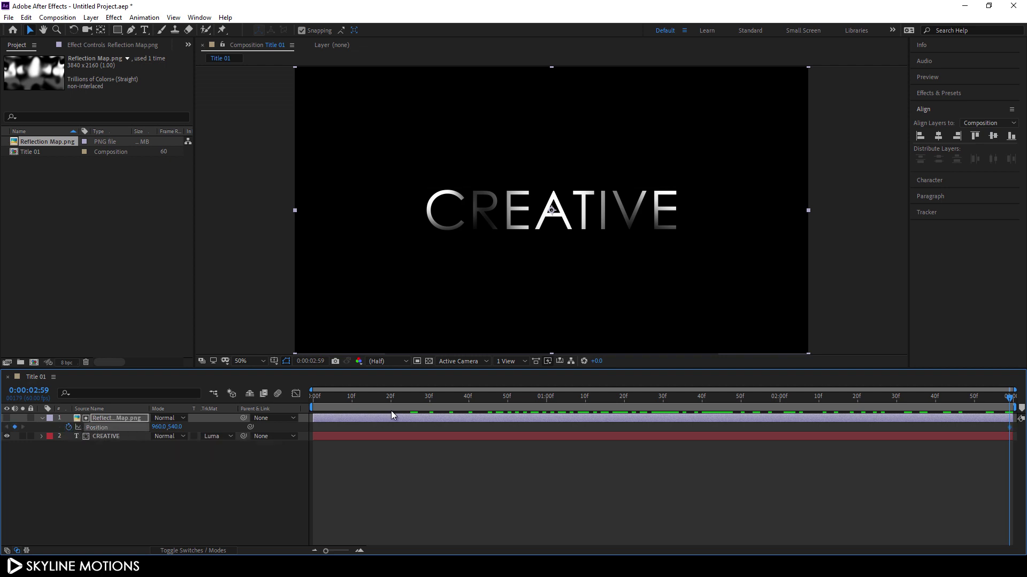
Keyframe the Reflection Map.png position at 960, 420 on frame 0:00:00:00, and preview the reflection movement.
left_click_drag(405, 402, 301, 408)
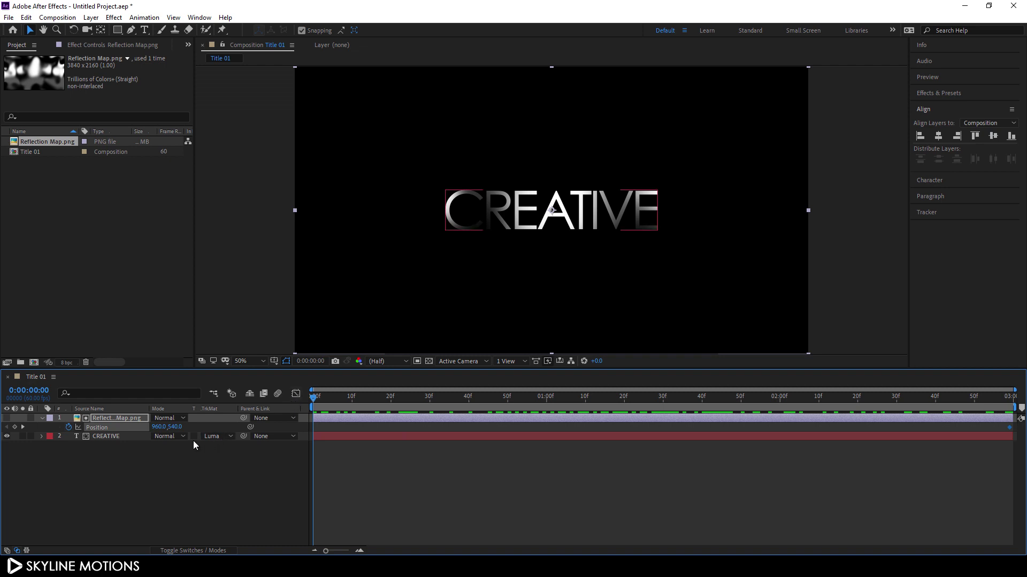
left_click_drag(178, 432, 128, 422)
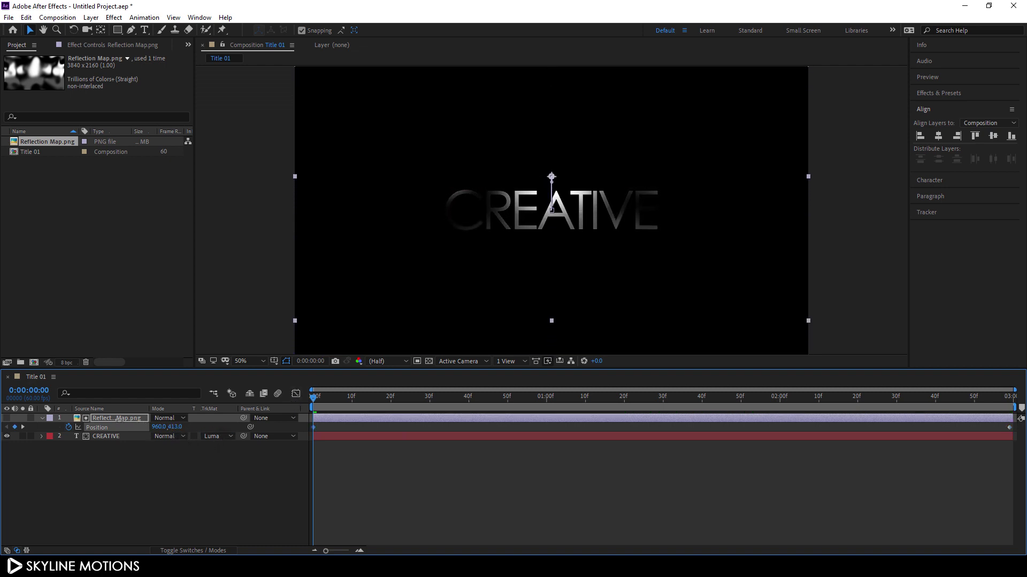
left_click(176, 428)
type("40")
type("0")
key("Return")
key("space")
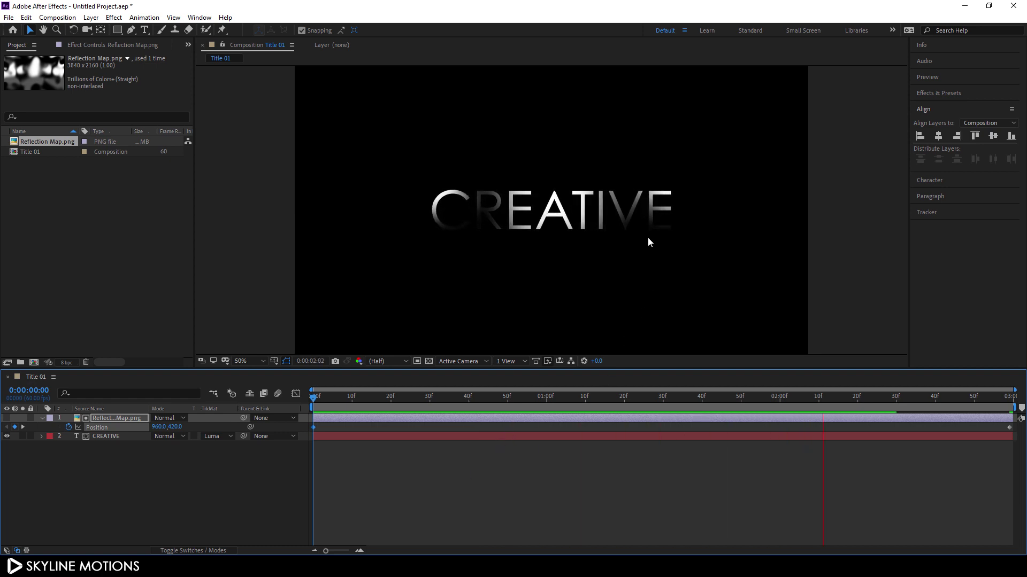
key("space")
left_click(42, 418)
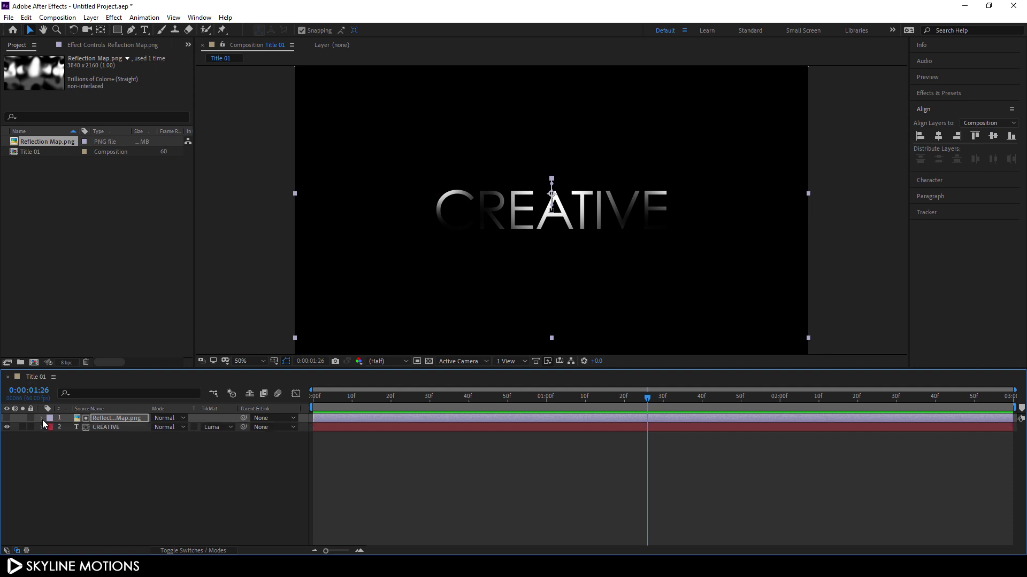
Pre-compose the Reflection Map.png and CREATIVE layers into a new composition named Text, moving all attributes.
left_click_drag(95, 443, 120, 419)
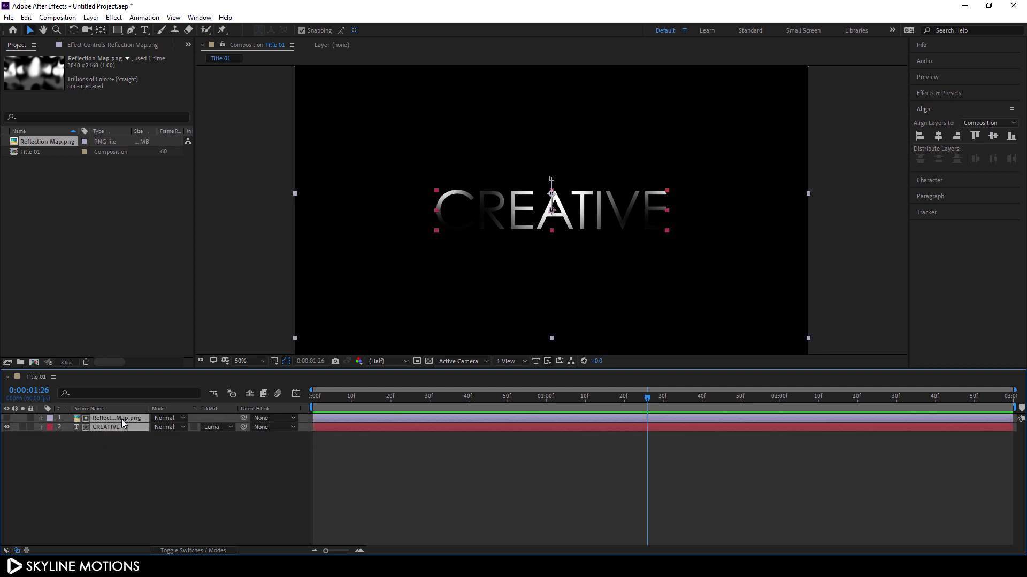
right_click(121, 422)
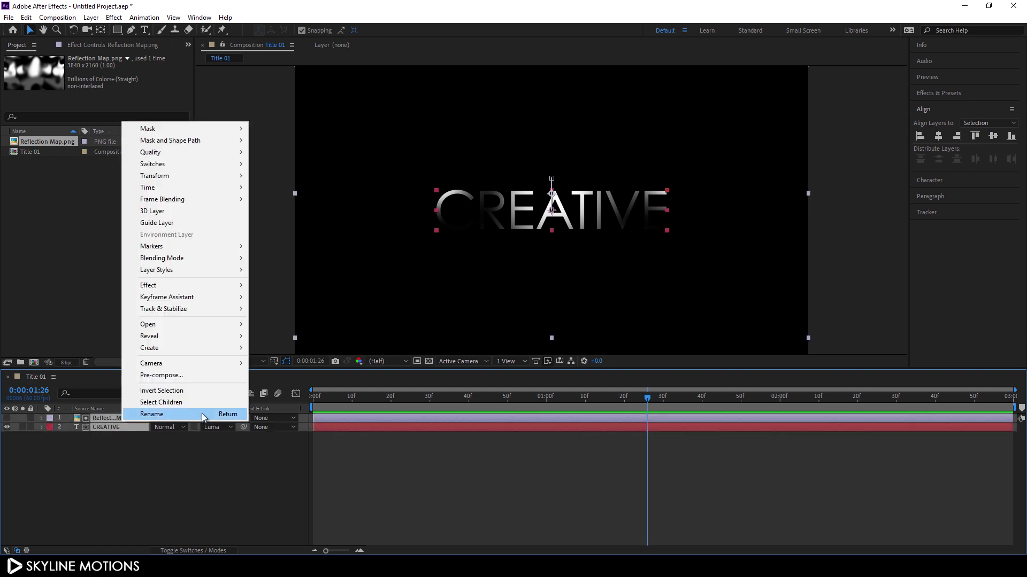
left_click(173, 374)
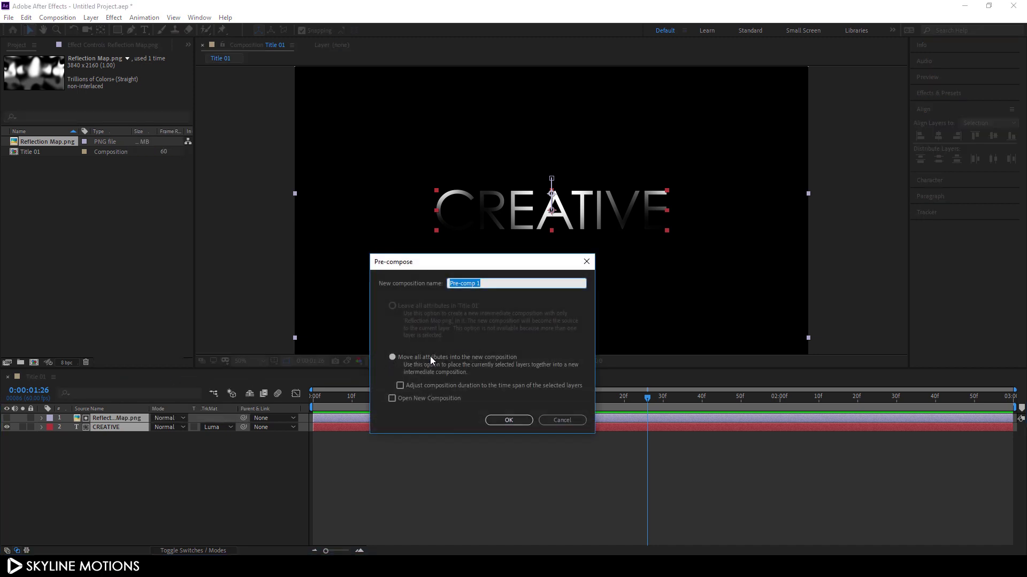
left_click_drag(508, 283, 425, 285)
type("Text")
left_click(508, 420)
Apply the Bevel Alpha effect to the Text layer and set its Light Intensity to 1.00.
left_click(950, 95)
left_click(947, 108)
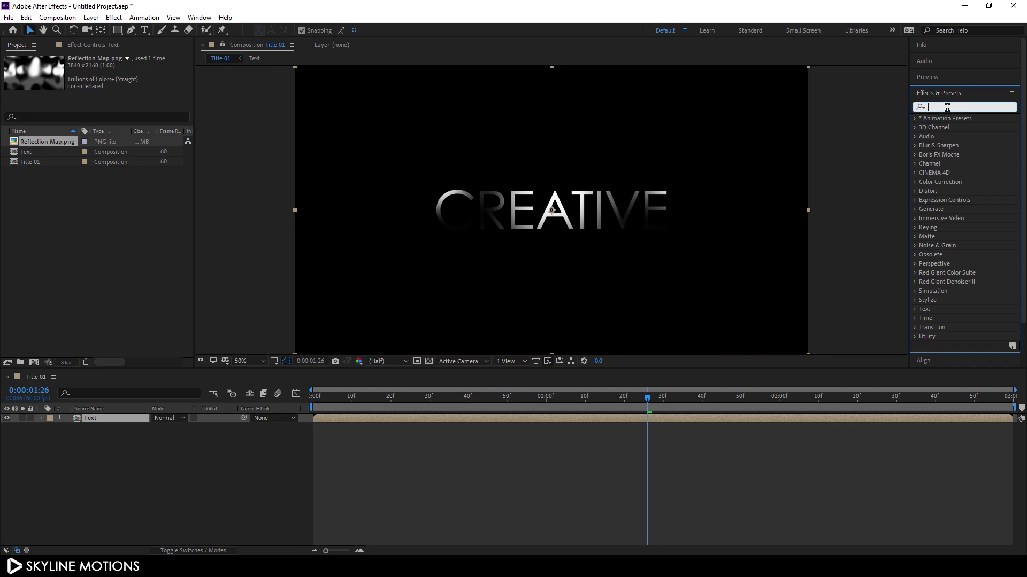
type("bev")
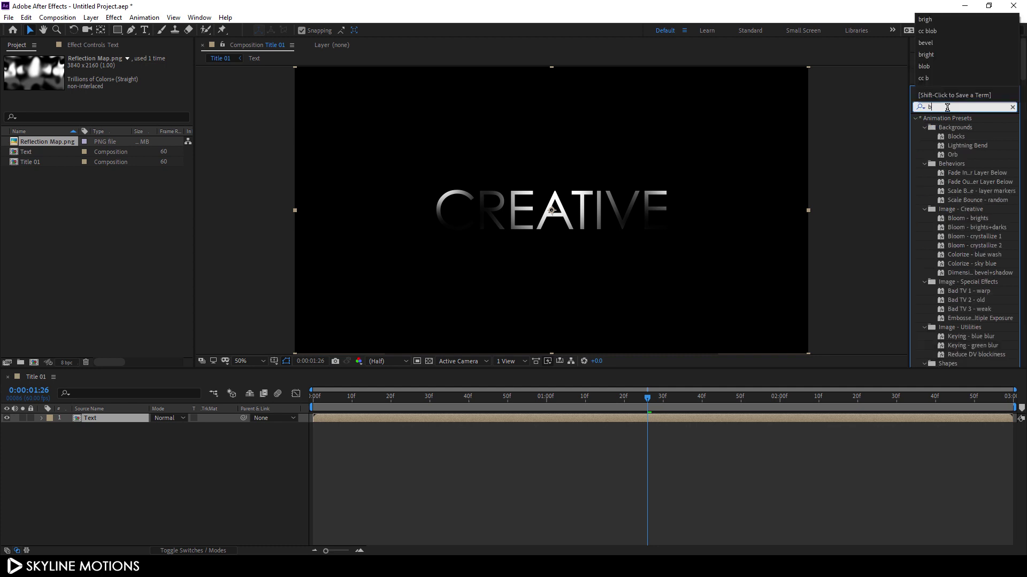
left_click_drag(954, 182, 126, 420)
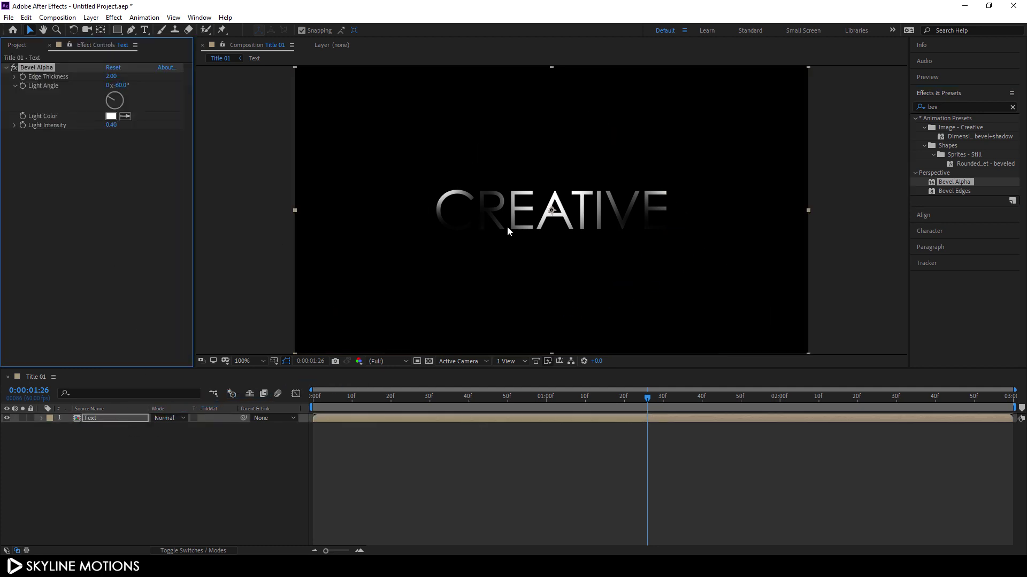
scroll(507, 226, "up", 4)
left_click_drag(111, 125, 170, 126)
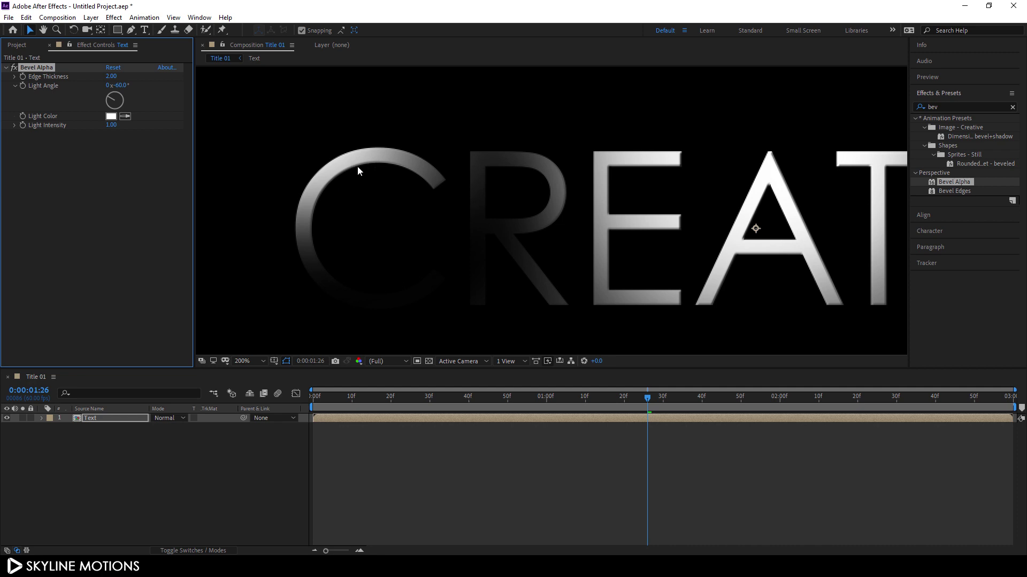
left_click(6, 68)
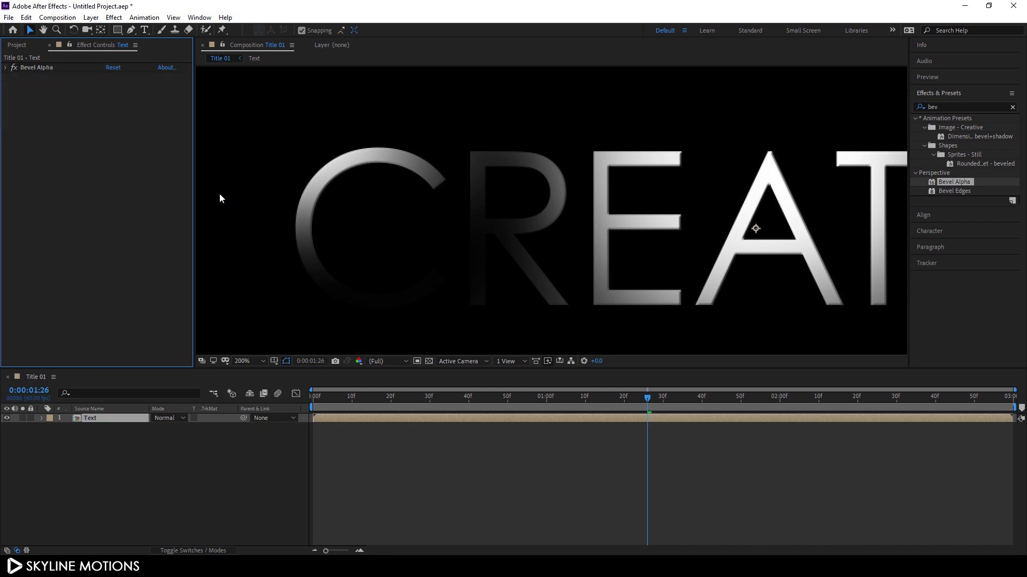
Find the CC Blobbylize effect and apply it to the Text layer.
left_click(1011, 108)
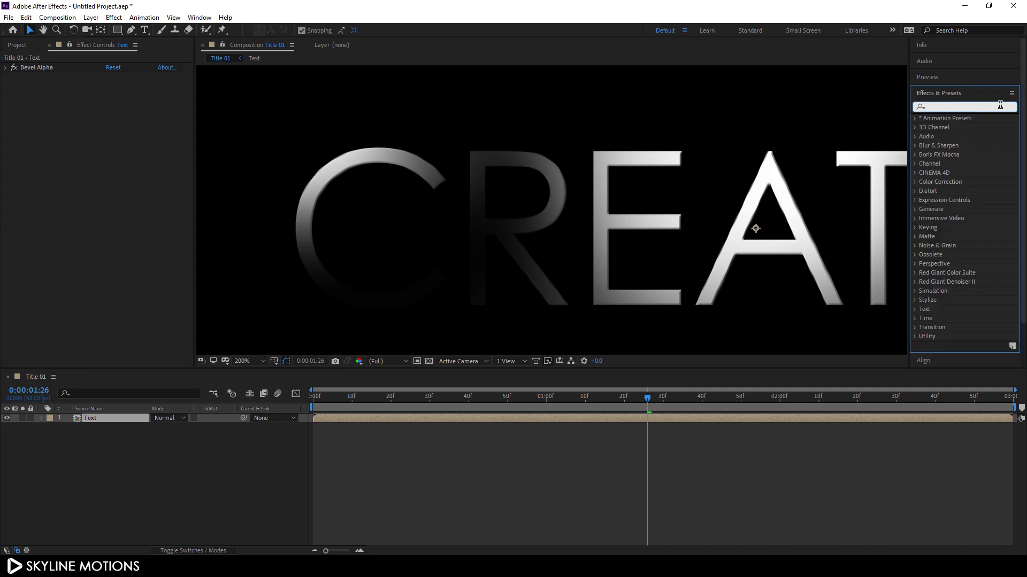
type("cc b")
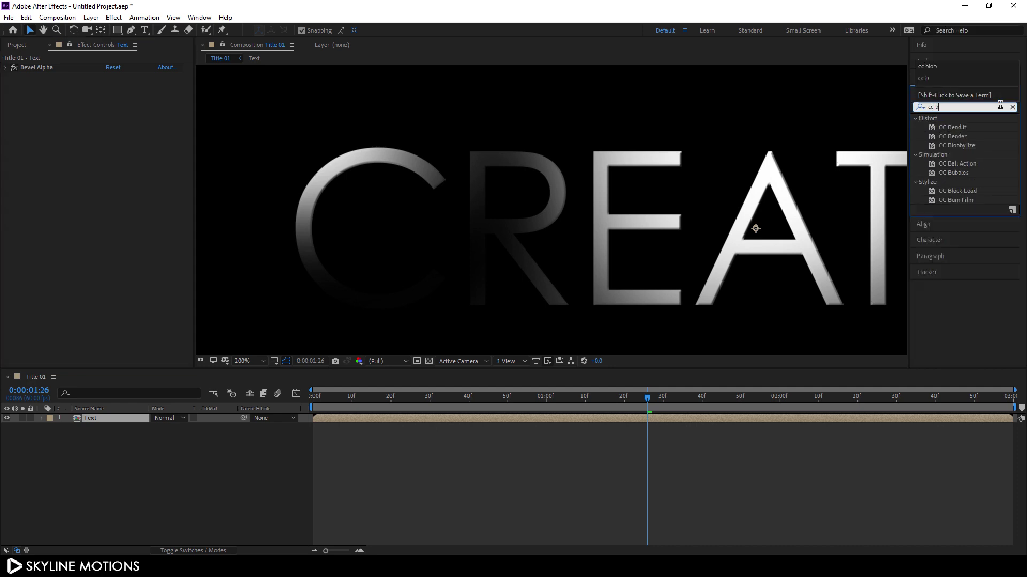
type("lob")
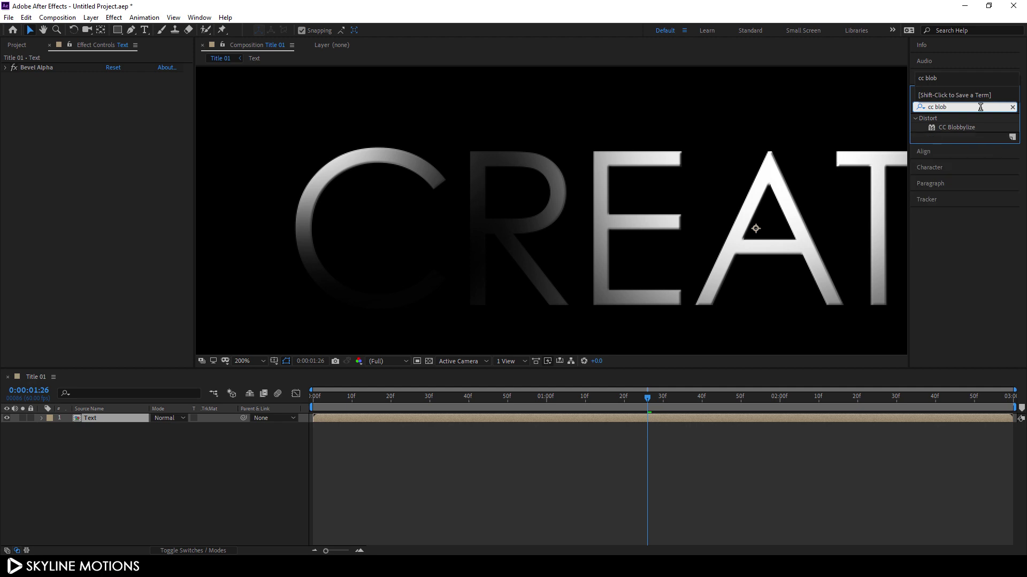
left_click_drag(964, 127, 108, 416)
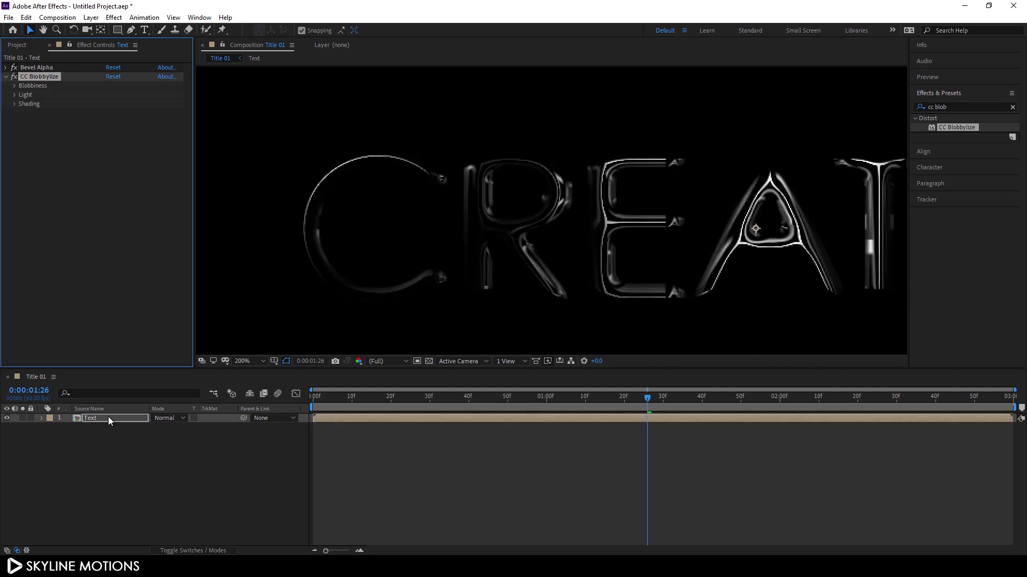
Set the CC Blobbylize Softness under Blobbiness to 5 and collapse the effect's settings.
left_click_drag(482, 262, 410, 232)
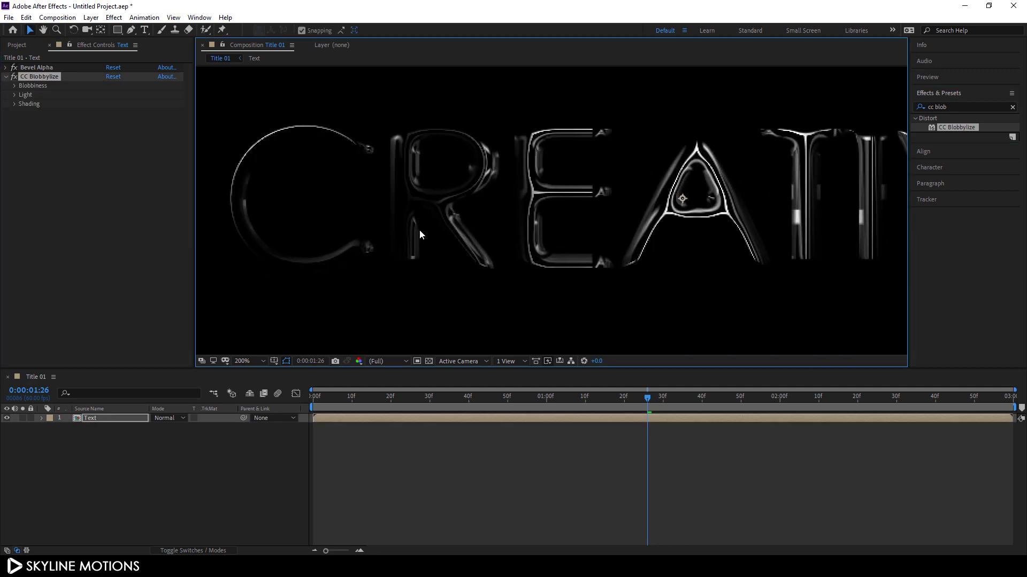
left_click(14, 86)
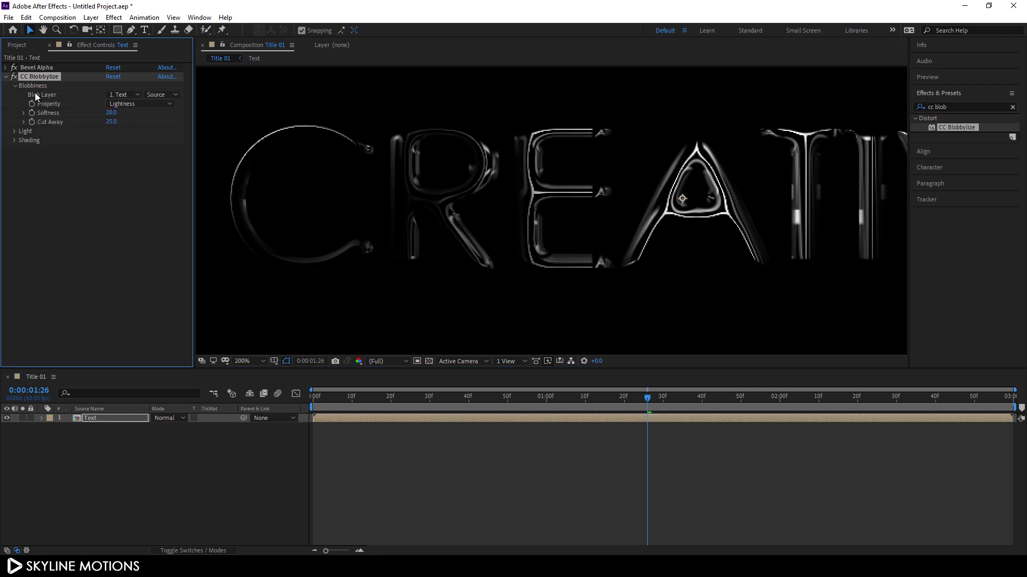
left_click_drag(111, 113, 71, 110)
left_click(113, 113)
type("5")
key("Return")
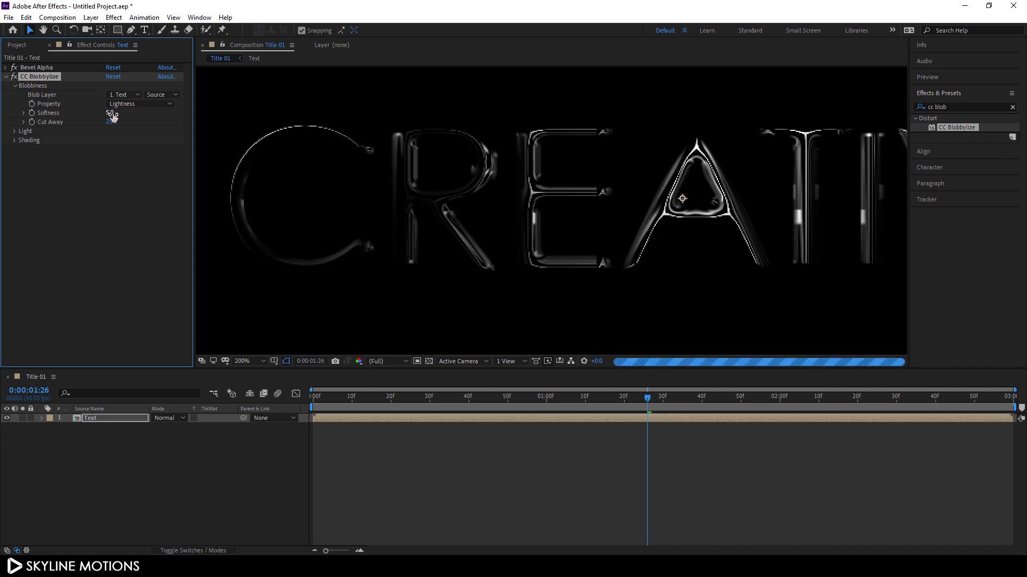
left_click_drag(825, 250, 567, 223)
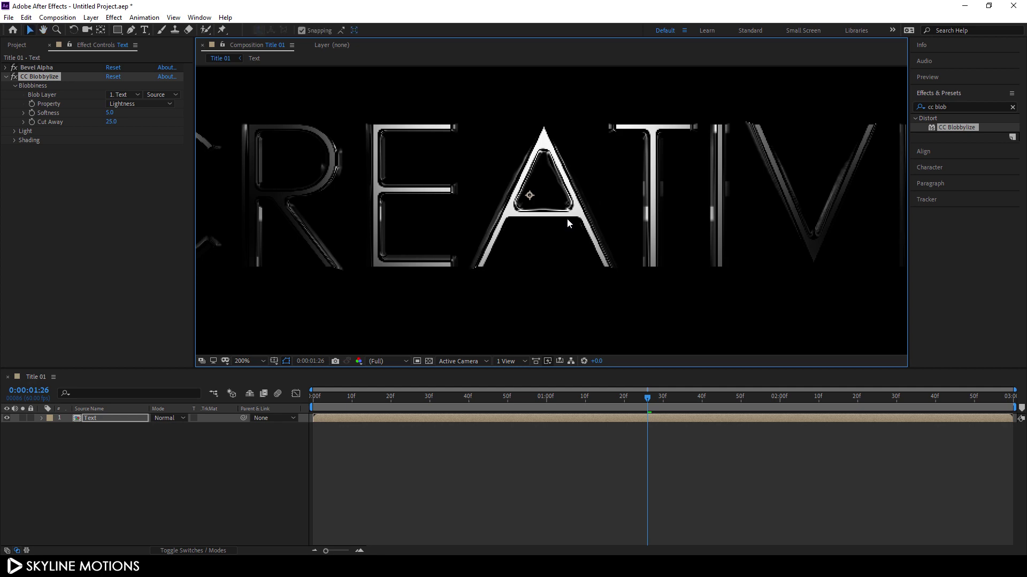
left_click(6, 76)
left_click(42, 159)
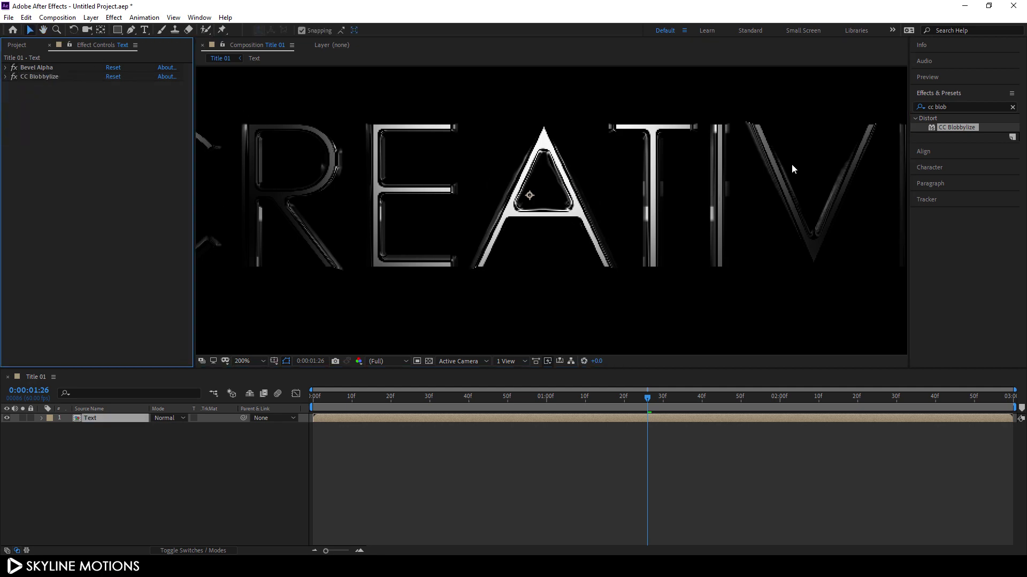
Find the Hue/Saturation effect and apply it to the Text layer.
left_click(1012, 107)
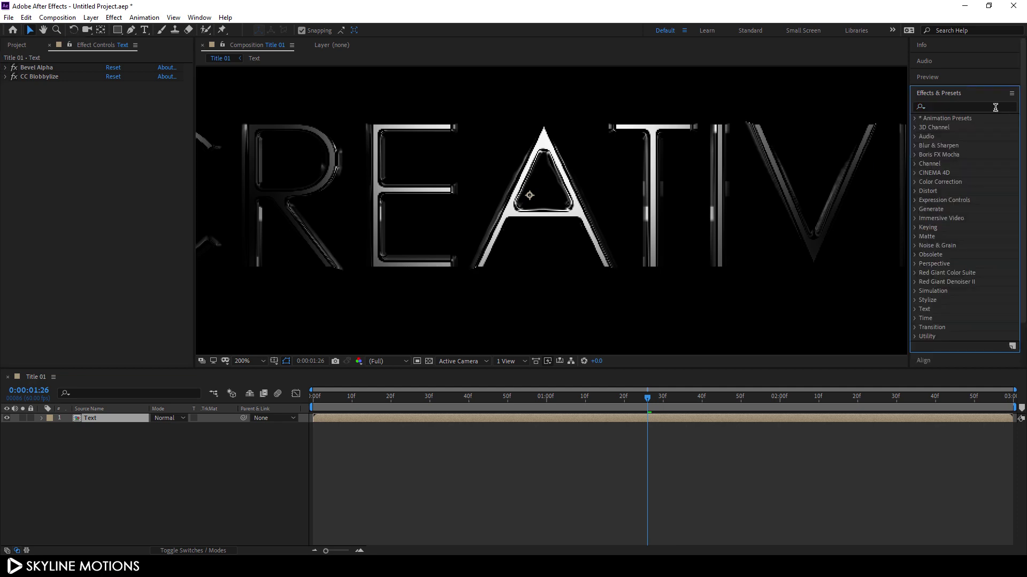
left_click(995, 108)
type("hue")
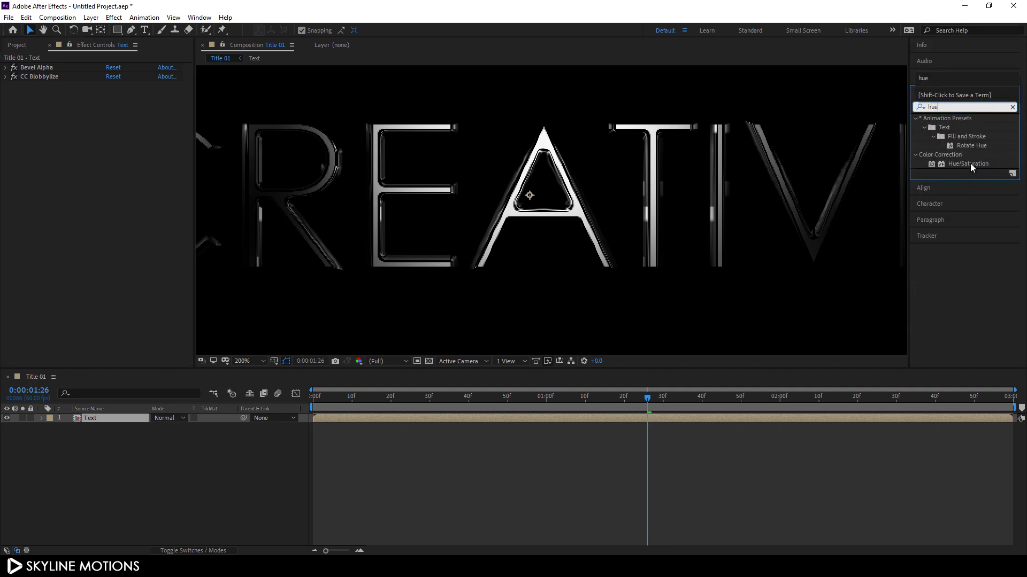
left_click_drag(970, 163, 128, 417)
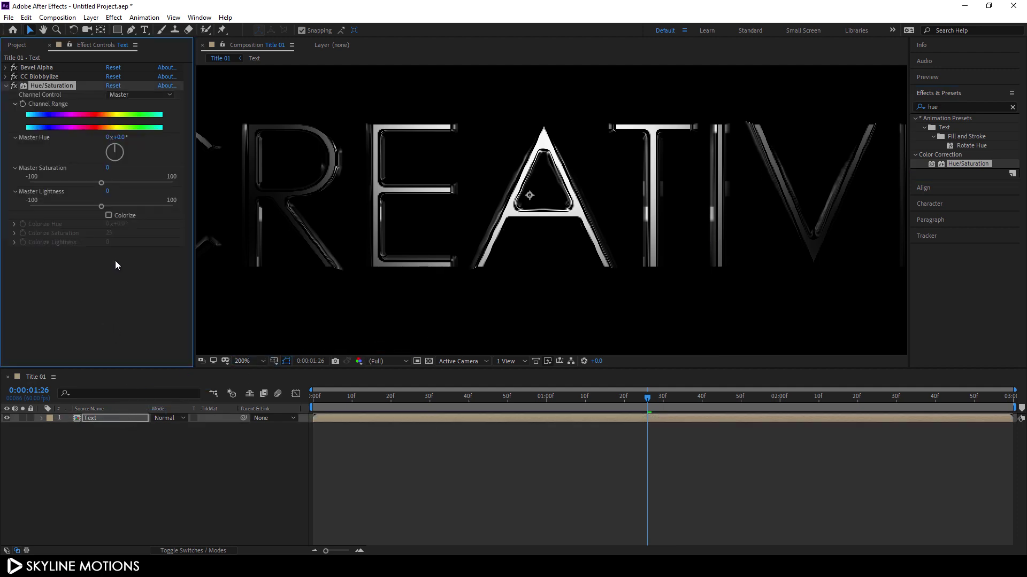
Enable Colorize in Hue/Saturation, with Colorize Saturation at 100 and Colorize Hue at 303°.
left_click(110, 215)
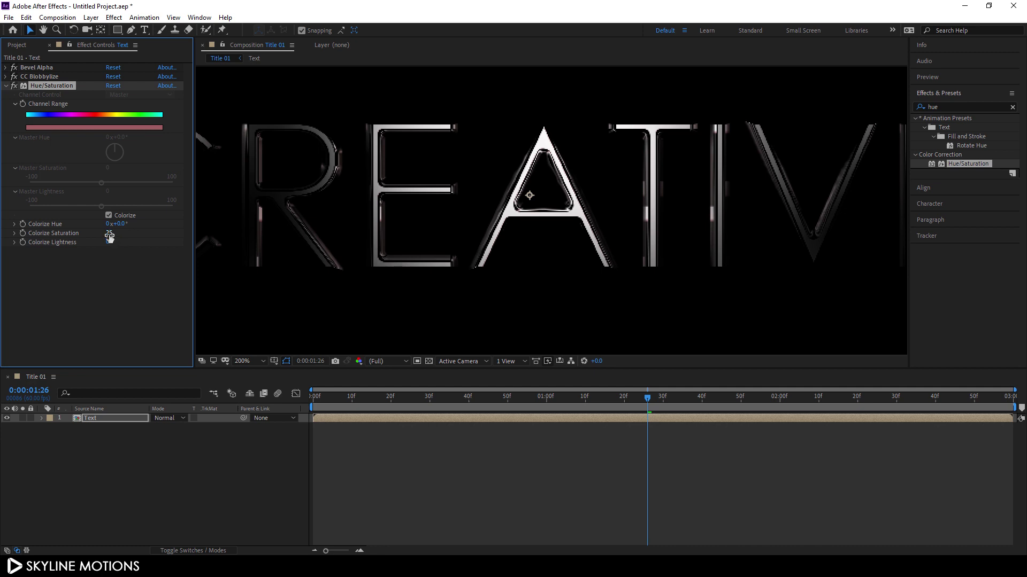
left_click_drag(107, 233, 162, 239)
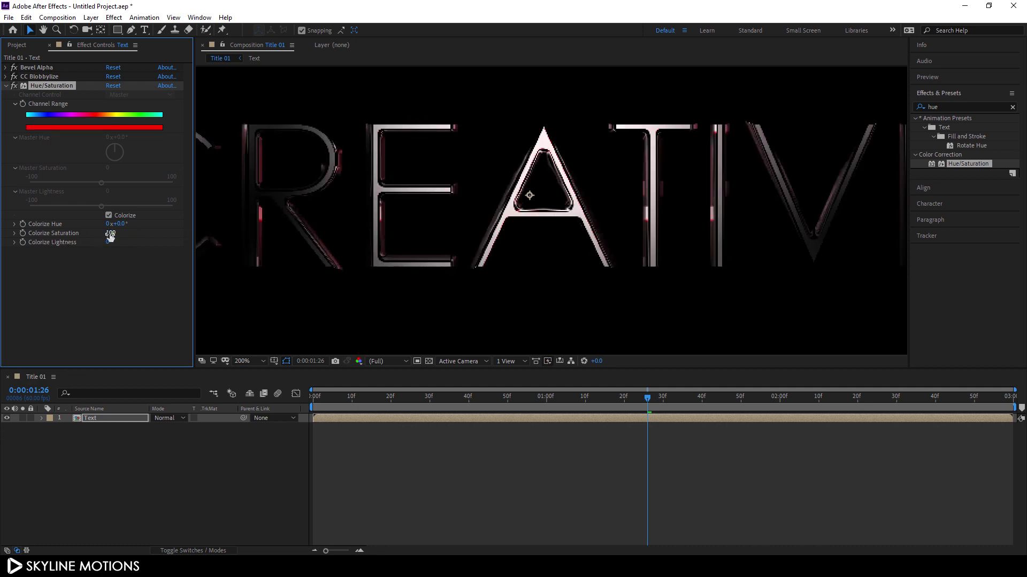
left_click_drag(251, 197, 349, 211)
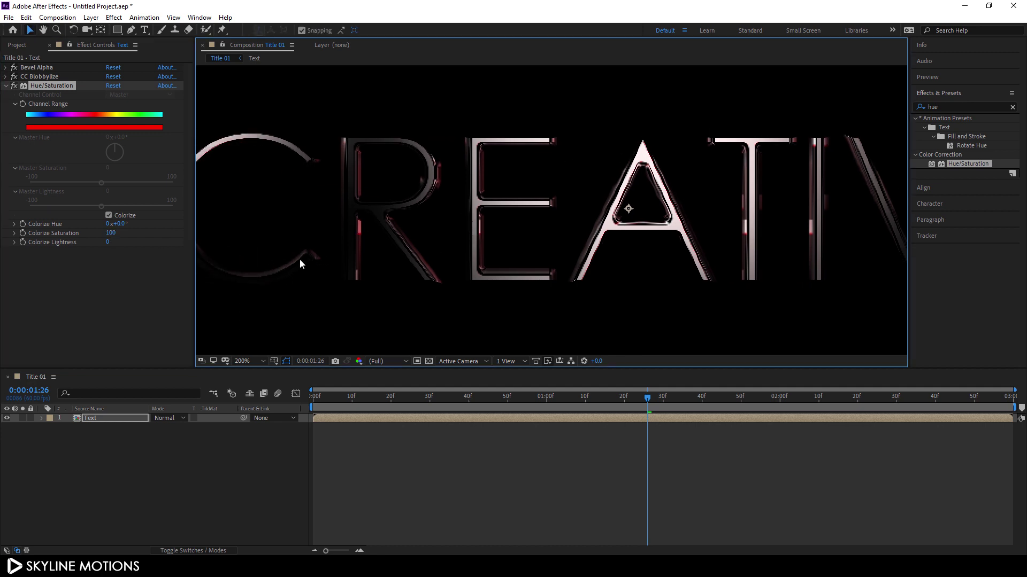
left_click_drag(117, 224, 284, 227)
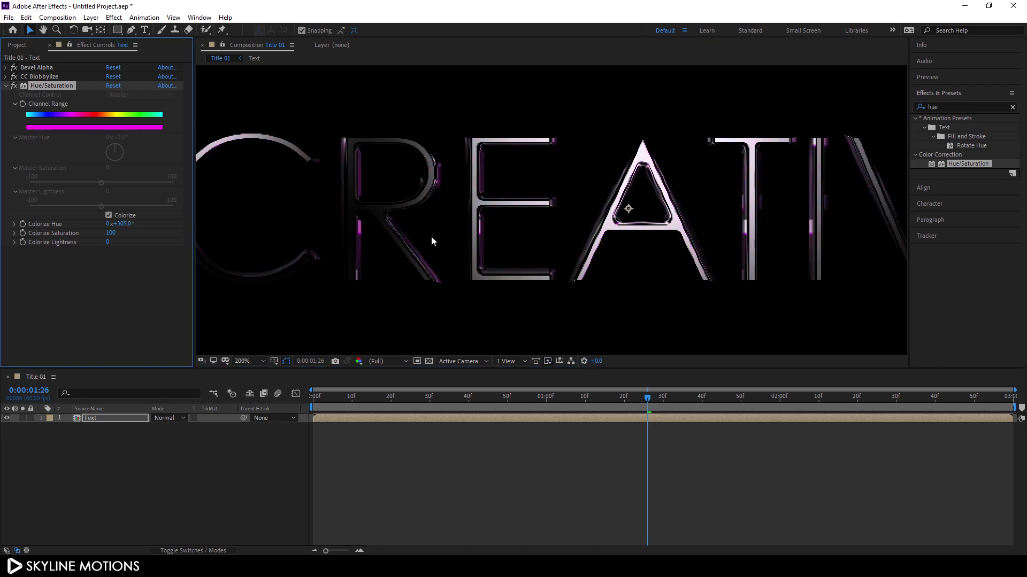
Fit the whole frame in the preview, return to 0:00:00:00 and open the nested Text composition.
left_click_drag(428, 237, 463, 236)
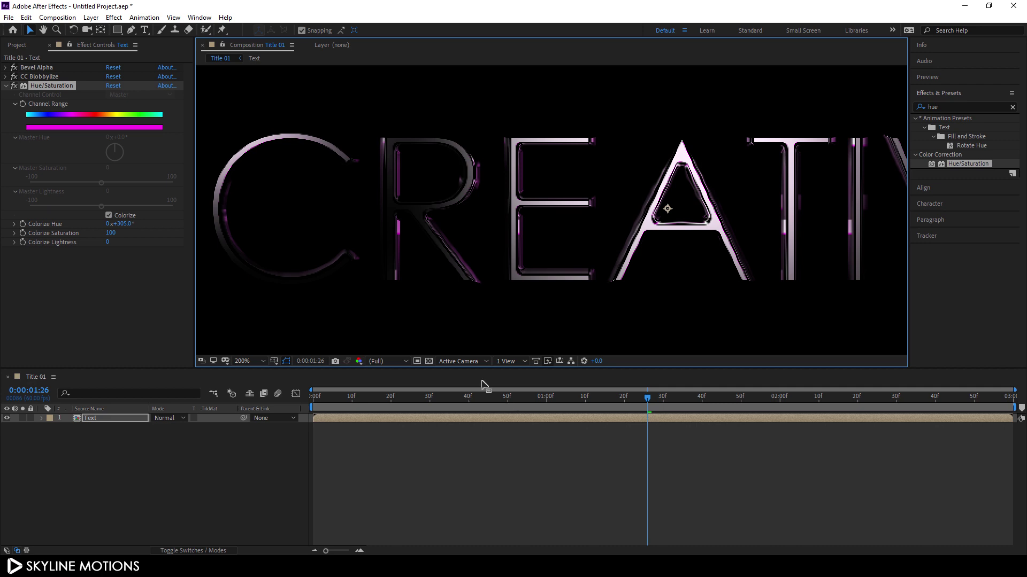
left_click(249, 361)
left_click(258, 172)
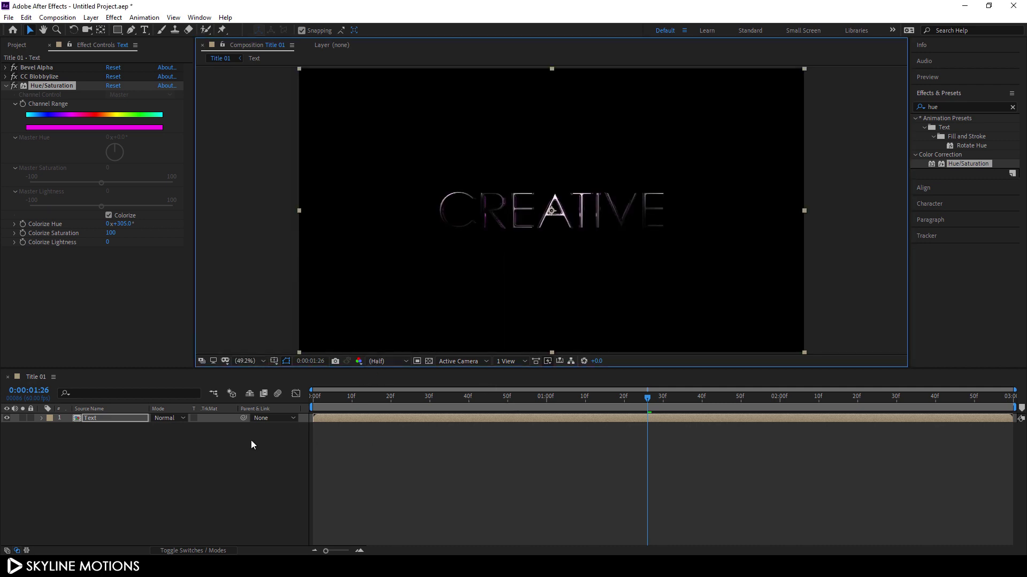
left_click_drag(387, 399, 307, 394)
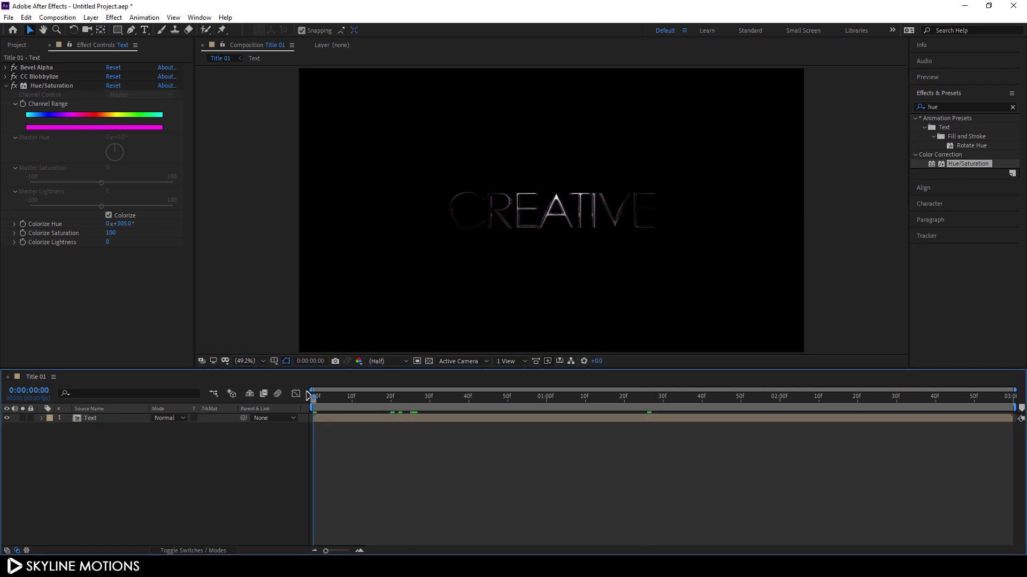
double_click(107, 419)
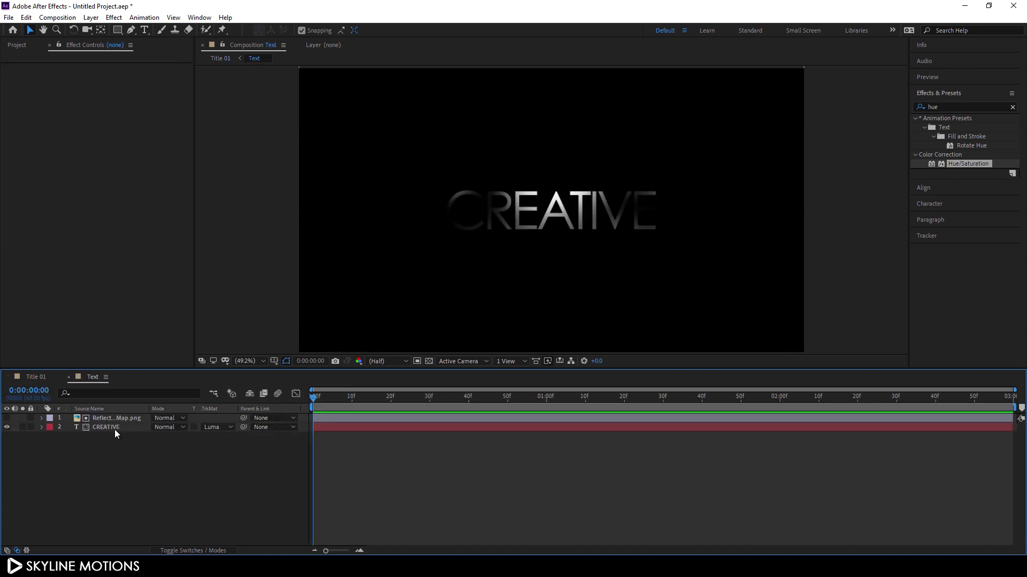
Keyframe the CREATIVE layer's Opacity at 100% at 0:00:01:00 and 0:00:02:00.
left_click(113, 427)
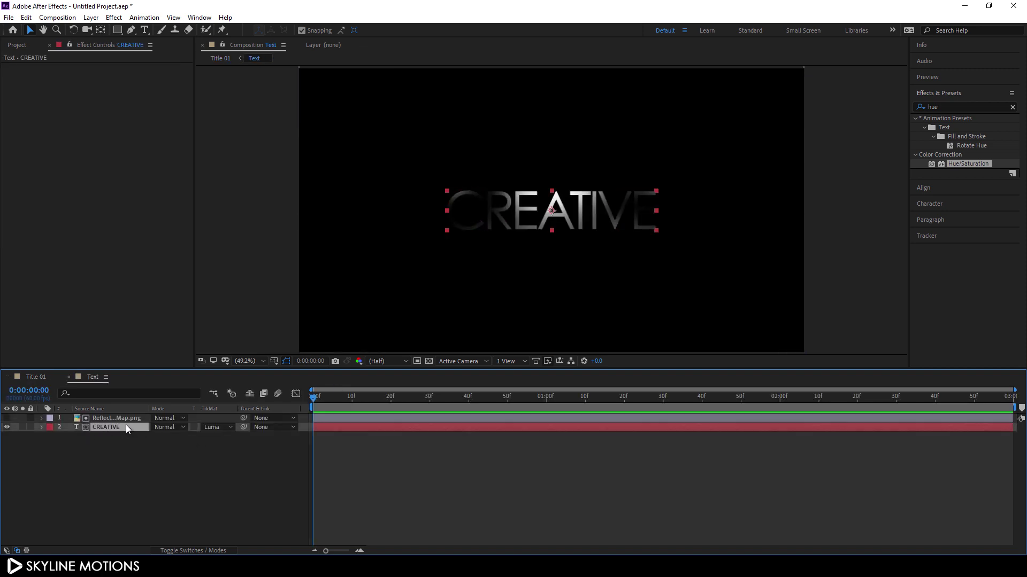
key("t")
mouse_move(537, 400)
left_mouse_down()
mouse_move(563, 403)
mouse_move(545, 407)
left_mouse_up()
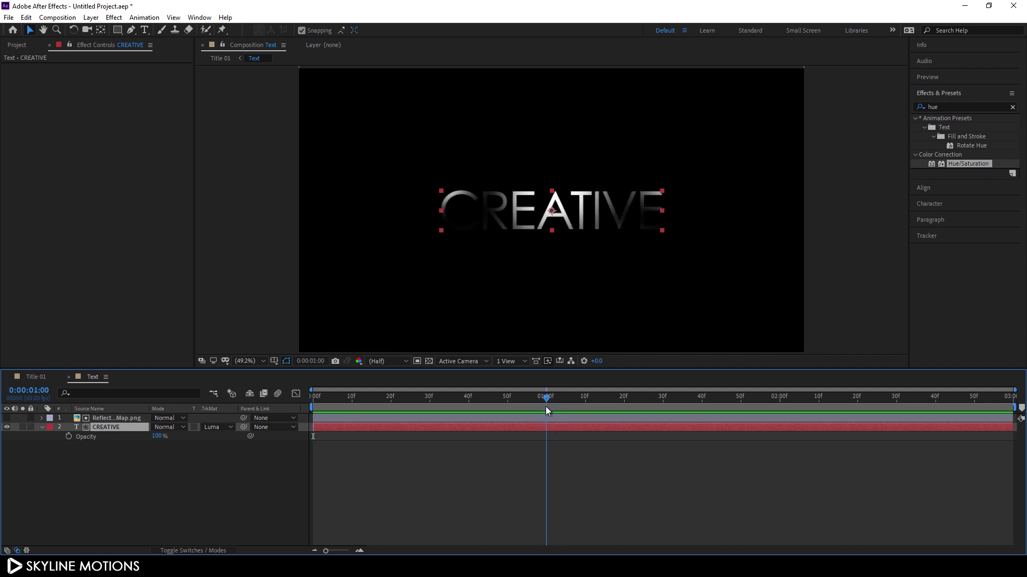
left_click(69, 437)
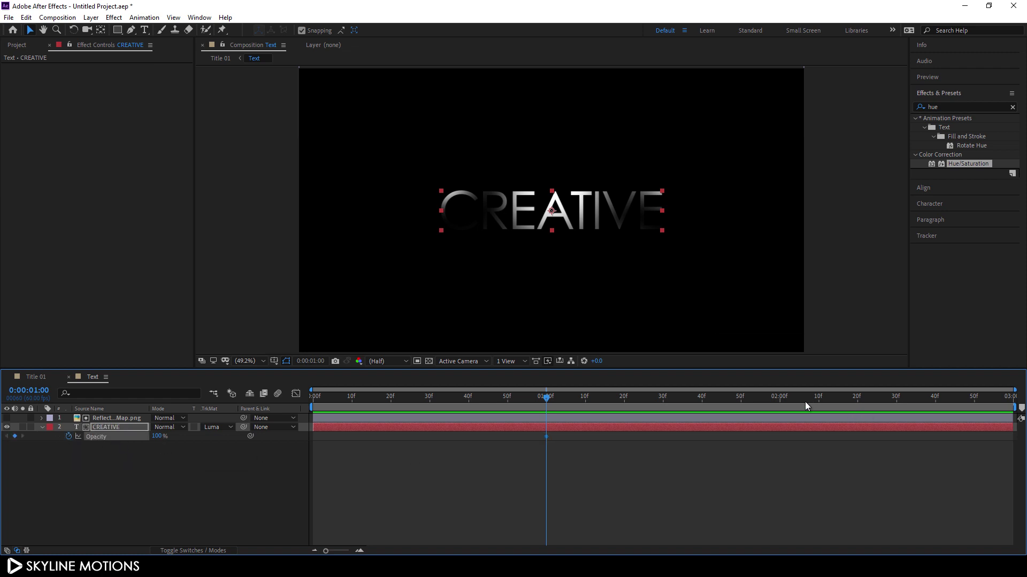
left_click_drag(764, 400, 779, 401)
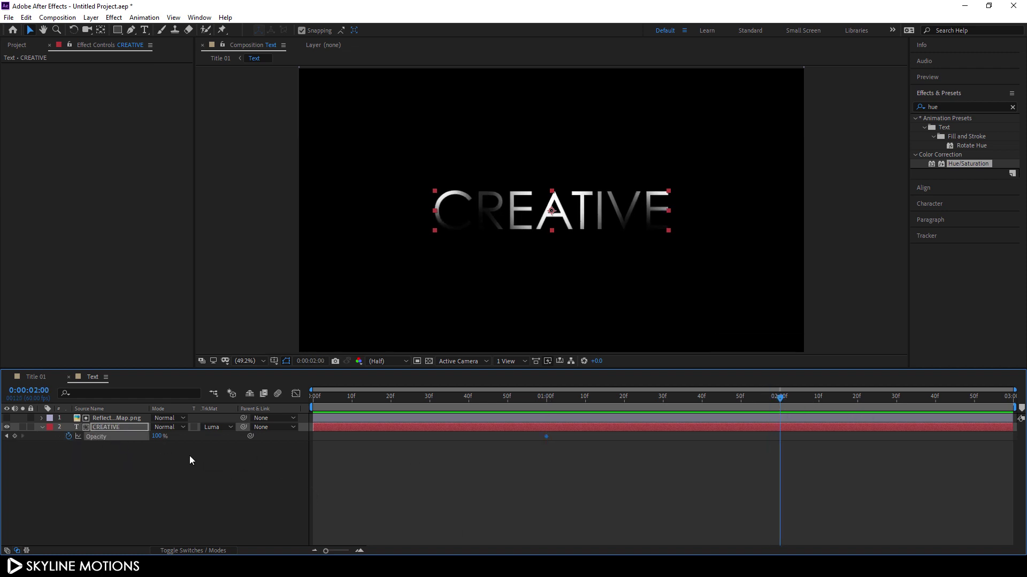
left_click(15, 436)
Fade the CREATIVE layer in and out with 0% Opacity keyframes at 0:00:00:00 and 0:00:02:59.
left_click_drag(680, 400, 269, 429)
left_click_drag(157, 437, 69, 435)
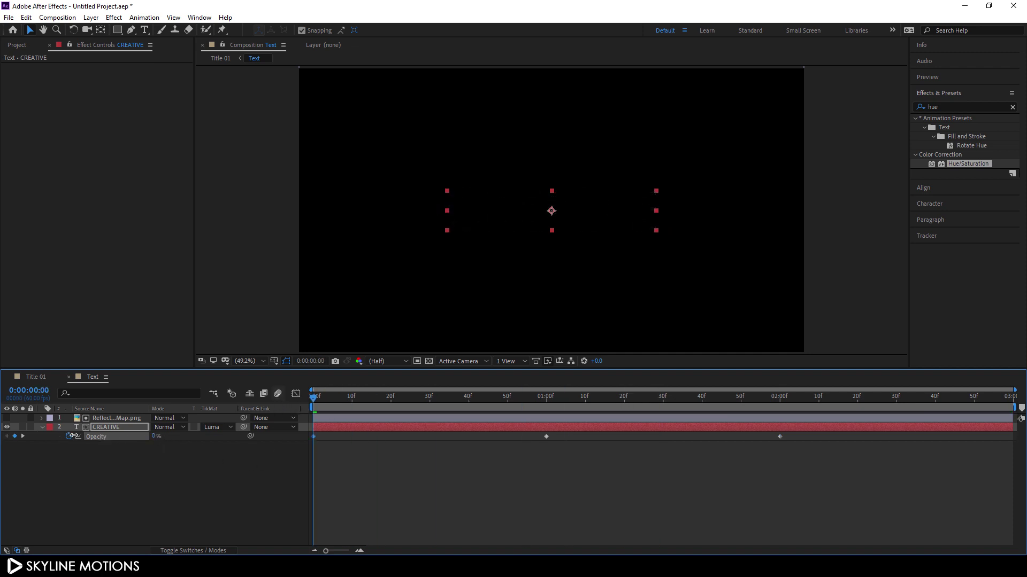
left_click_drag(546, 403, 1009, 398)
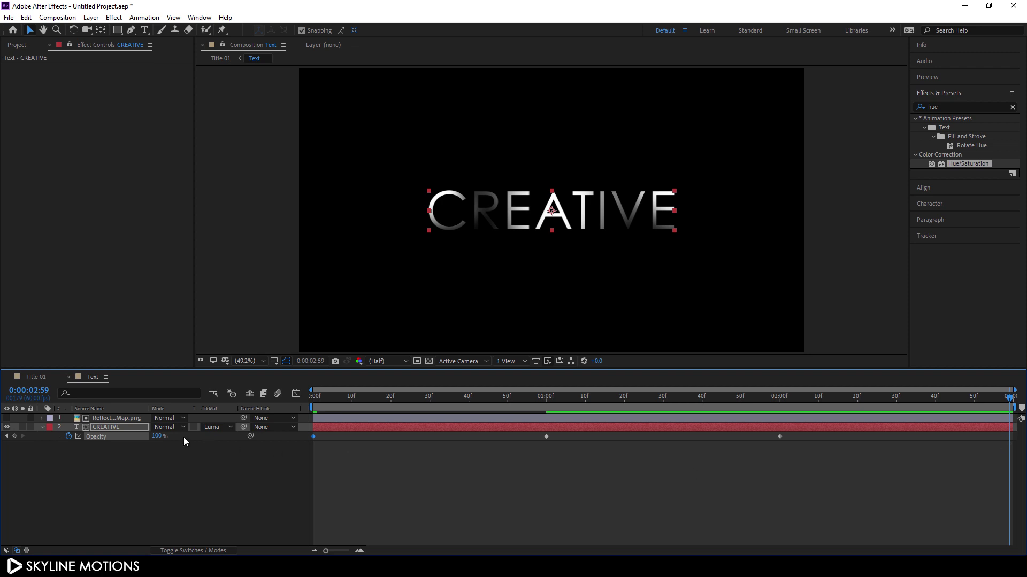
left_click_drag(158, 439, 91, 437)
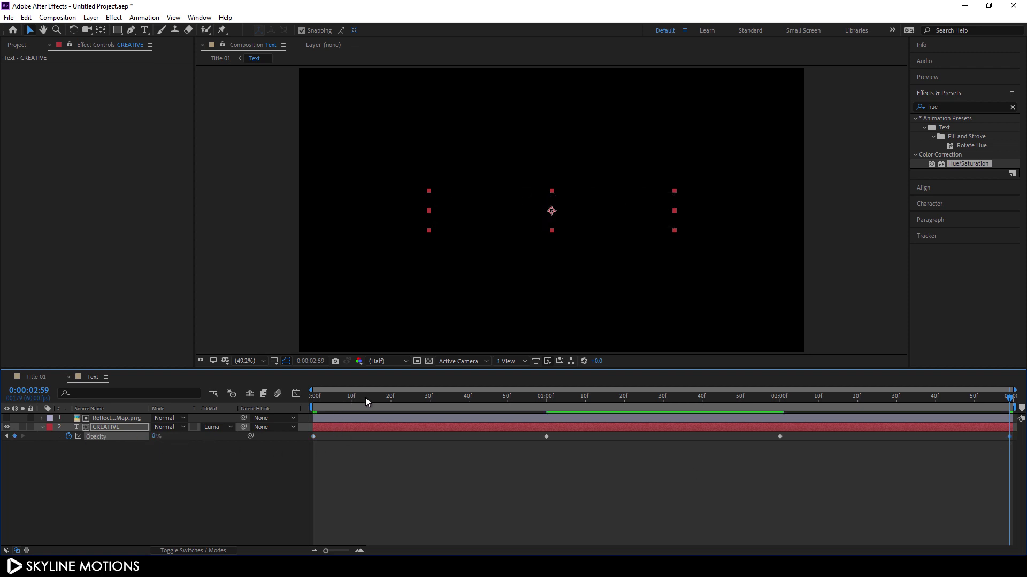
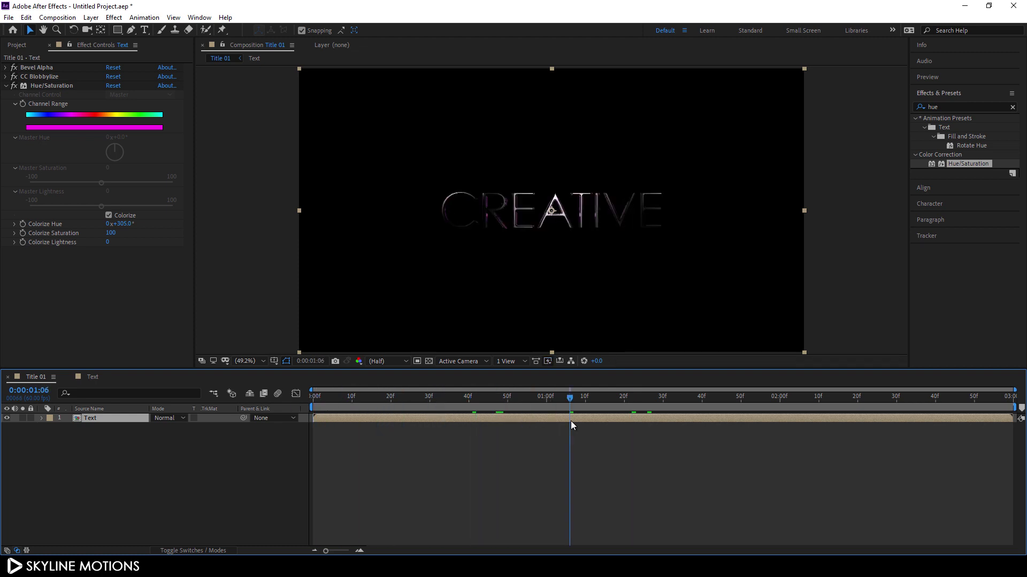
Import the Fog - 23496 video as footage and place it beneath the Text layer in Title 01.
left_click(28, 46)
right_click(54, 222)
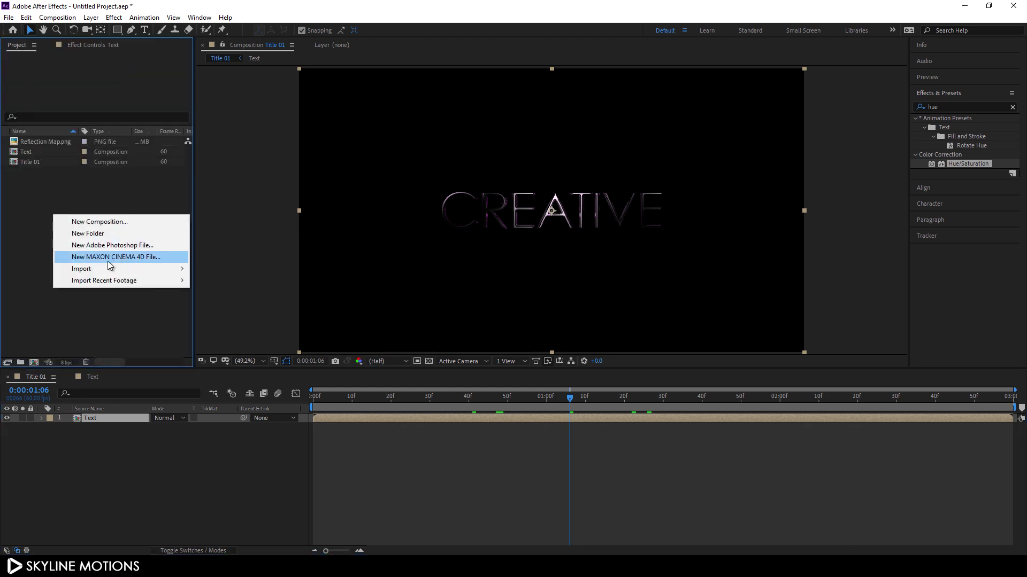
mouse_move(109, 268)
left_click(239, 268)
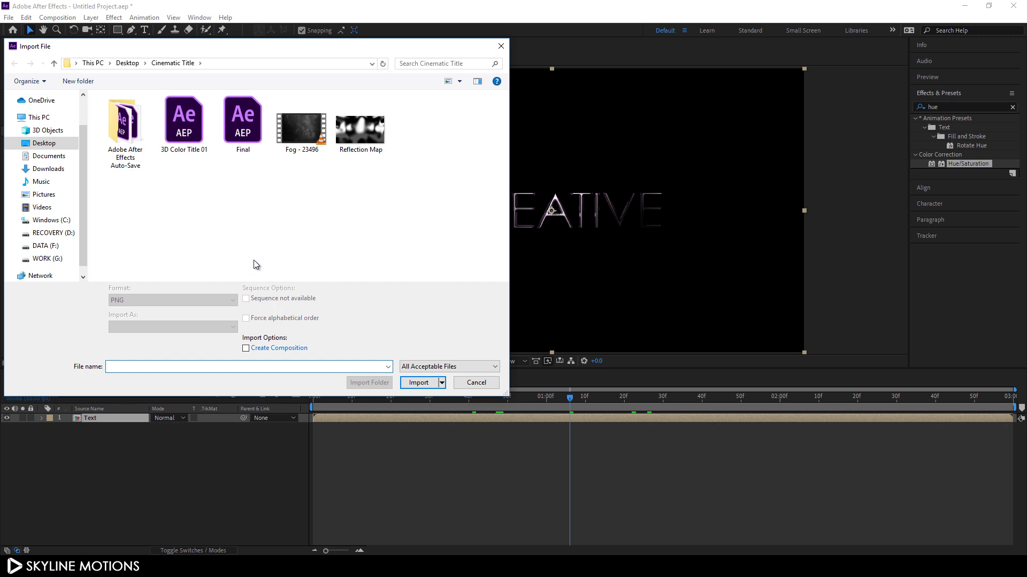
left_click(298, 153)
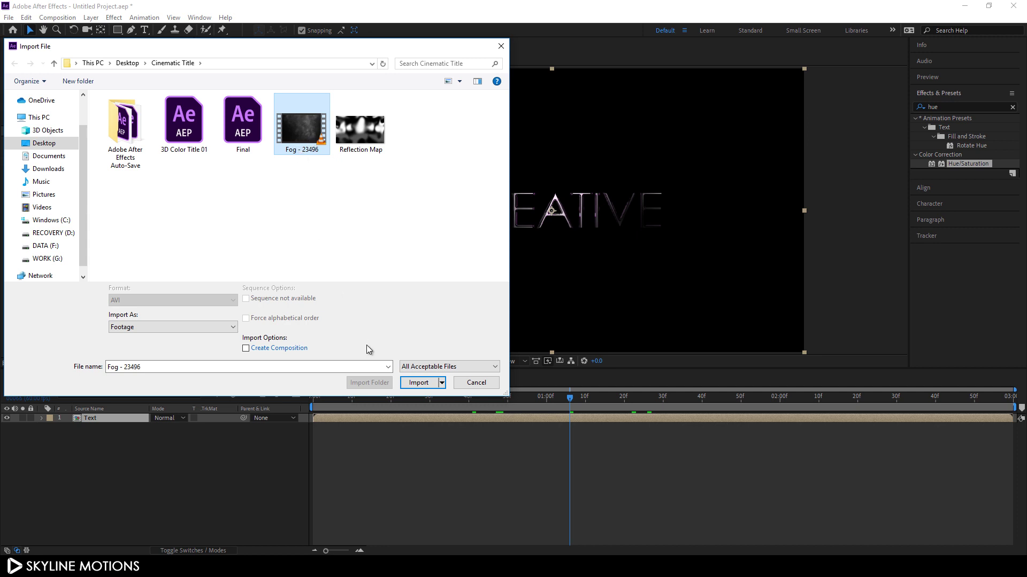
left_click(419, 383)
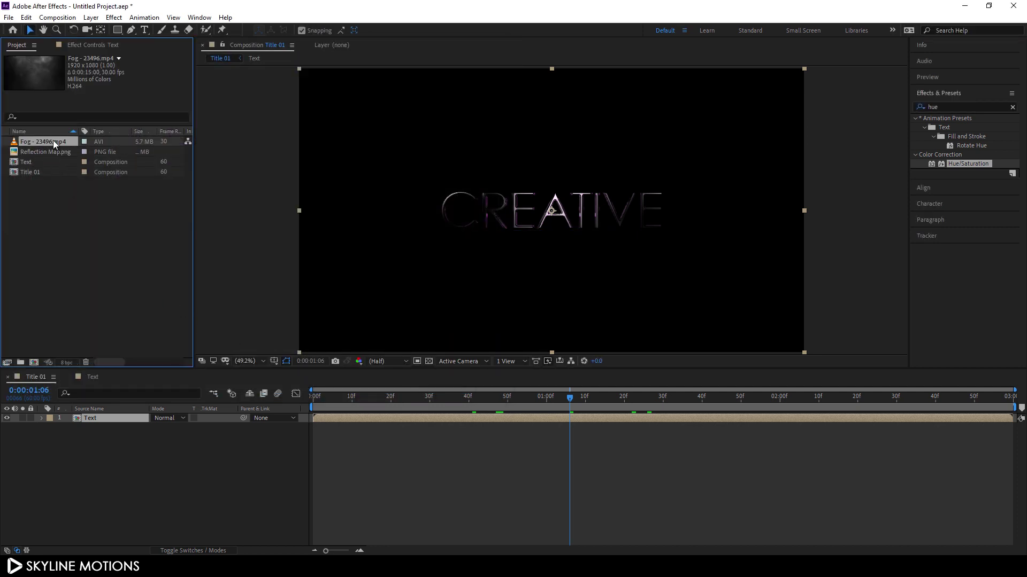
left_click_drag(53, 141, 99, 441)
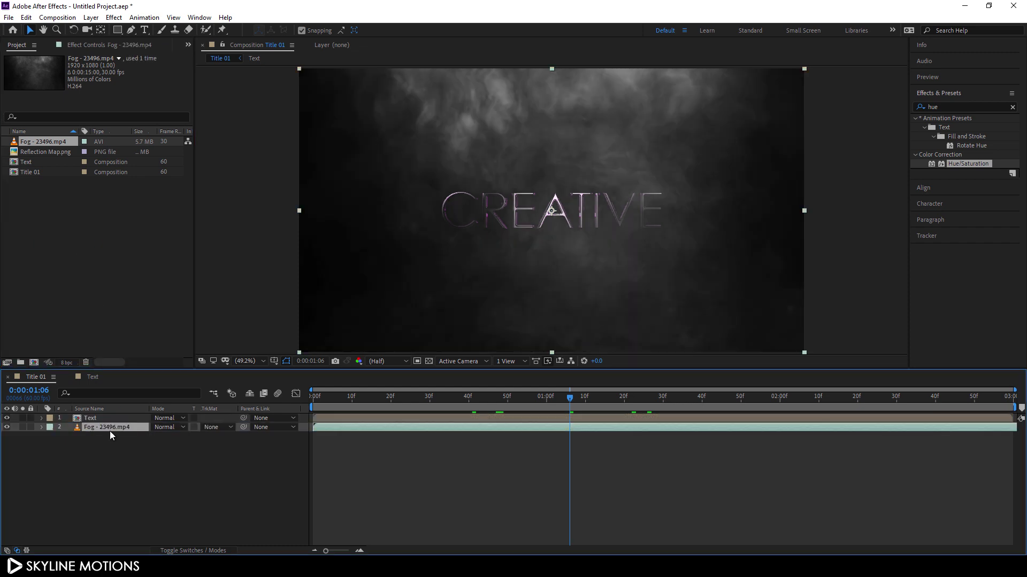
Rename the Fog - 23496.mp4 layer as Fog.
right_click(112, 429)
left_click(140, 424)
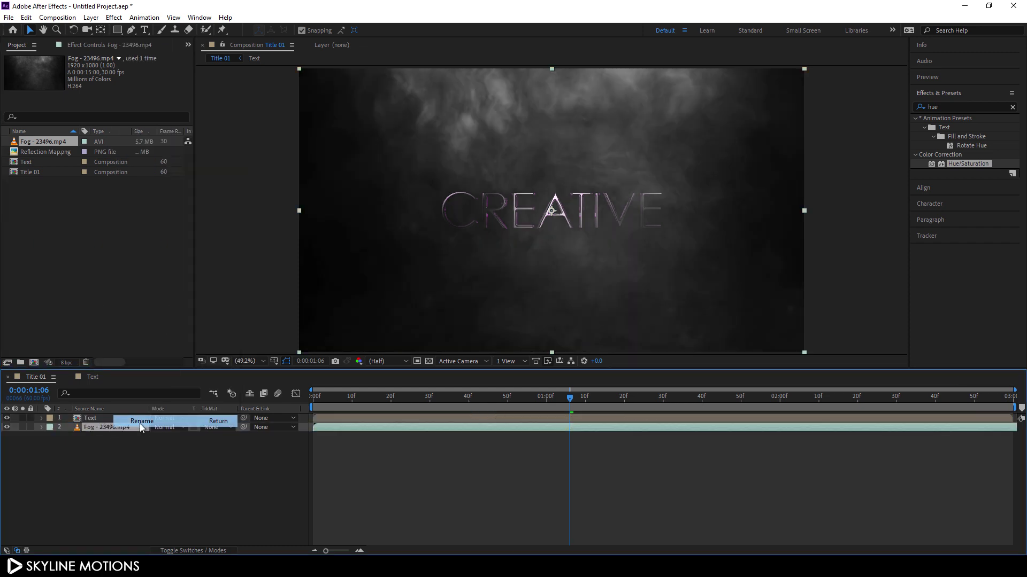
left_click(140, 422)
key("BackSpace")
key("BackSpace")
key("BackSpace")
key("BackSpace")
key("BackSpace")
key("BackSpace")
key("BackSpace")
key("BackSpace")
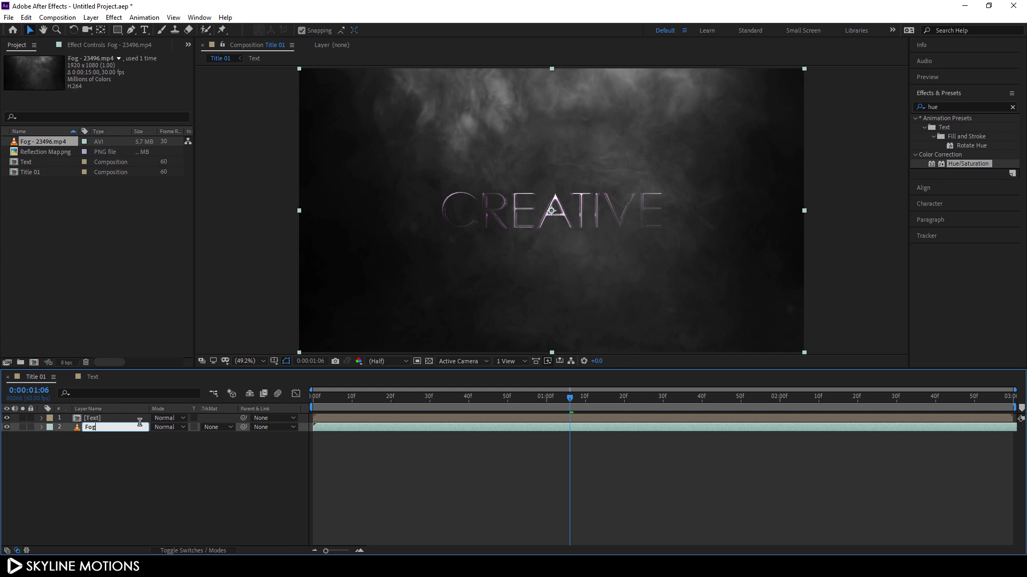
key("Return")
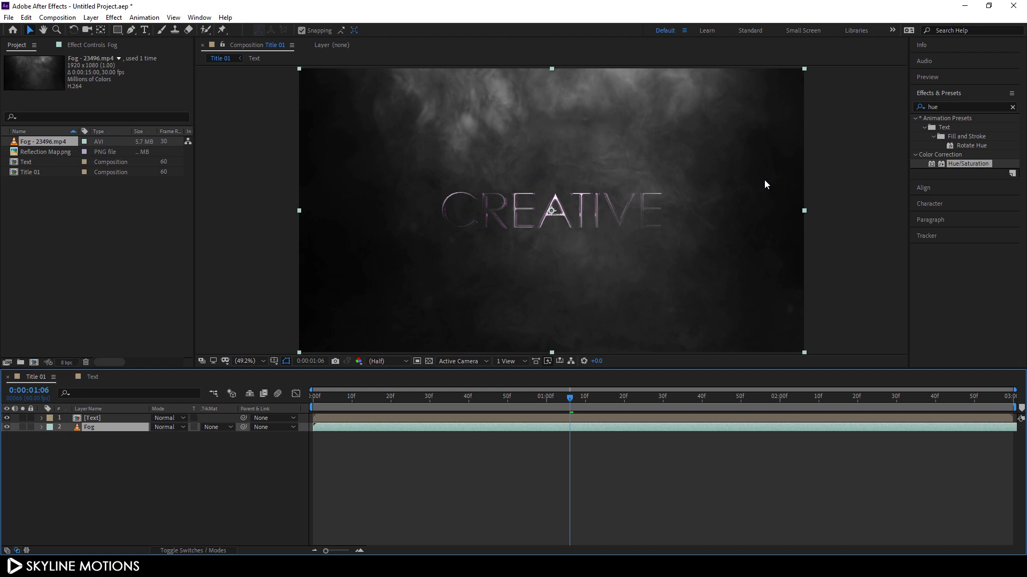
Find the Curves effect and apply it to the Fog layer.
left_click(1012, 107)
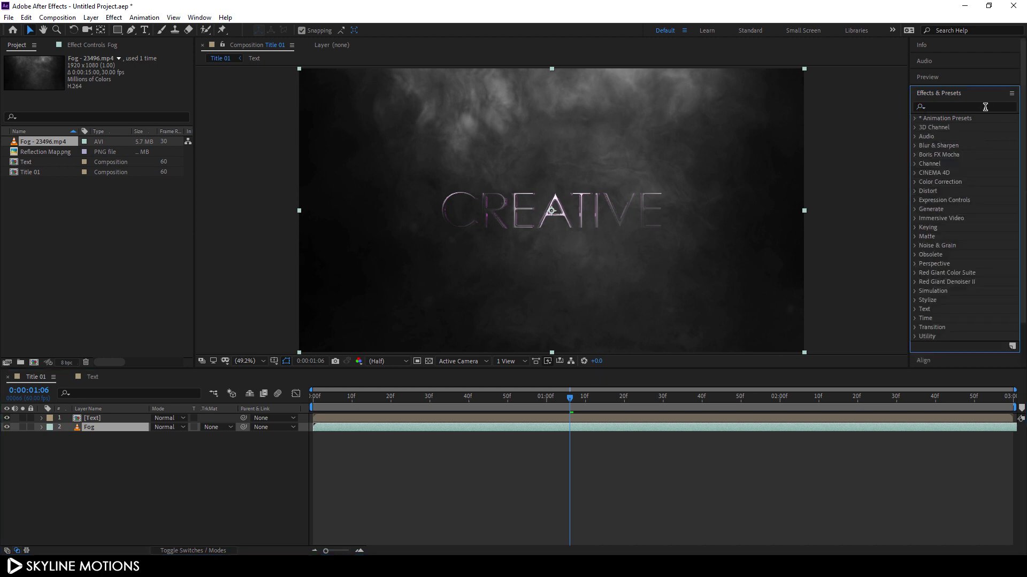
left_click(984, 107)
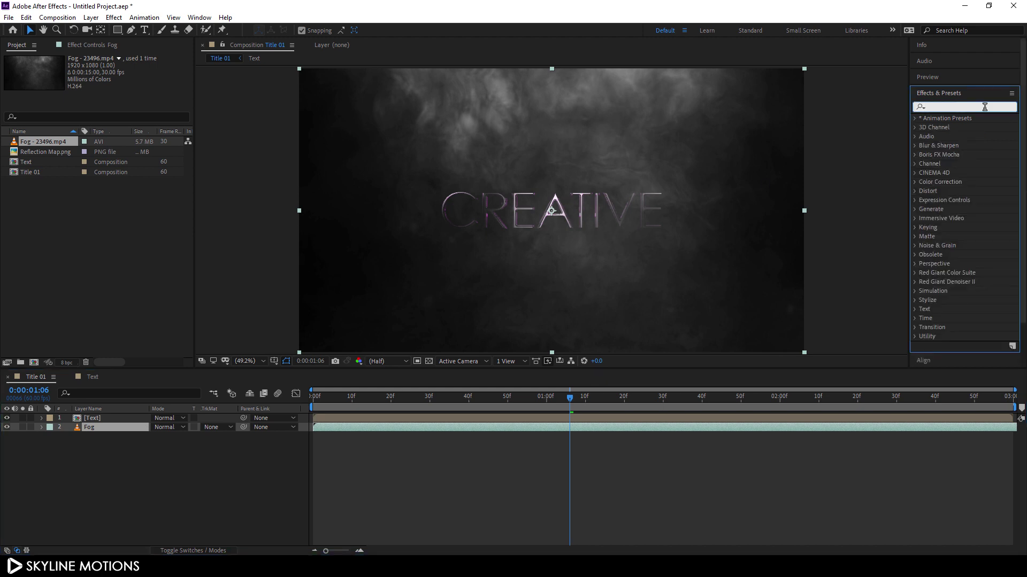
type("curv")
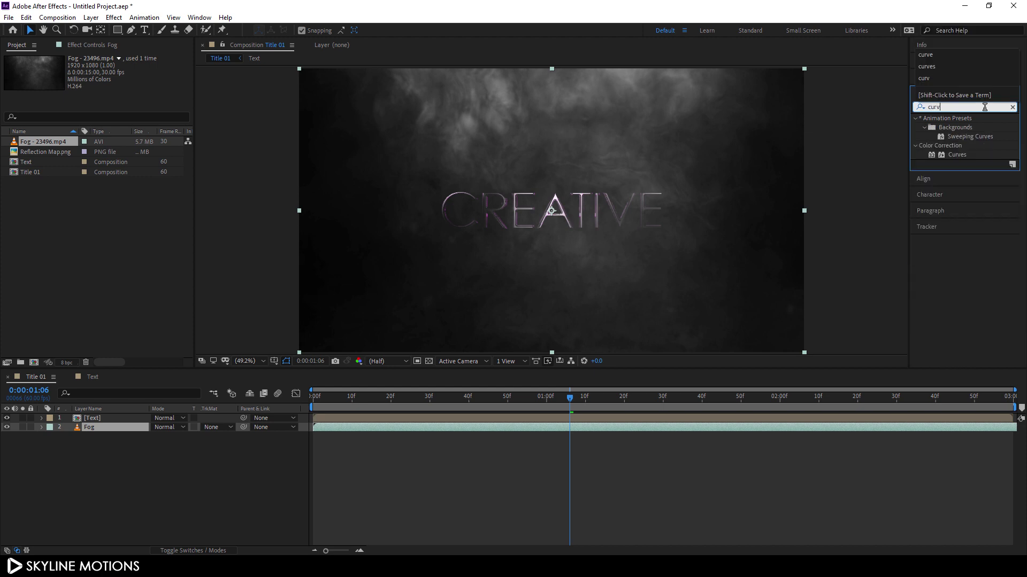
left_click_drag(959, 155, 109, 428)
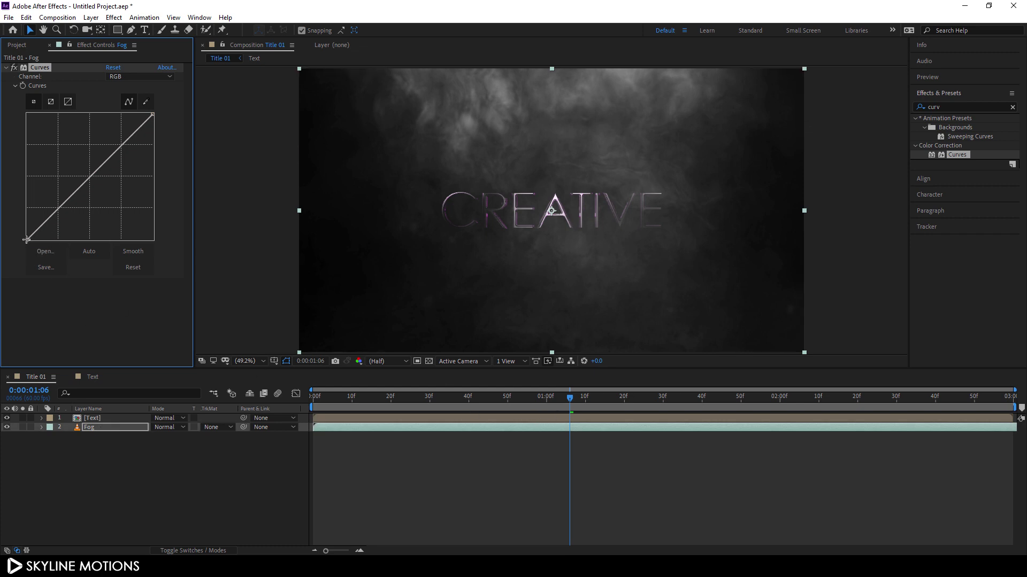
Keyframe Curves at 0:00:01:00, moving the RGB black point right to about one-eighth of the graph's width to darken the fog.
mouse_move(27, 239)
left_mouse_down()
mouse_move(49, 260)
mouse_move(14, 255)
left_mouse_up()
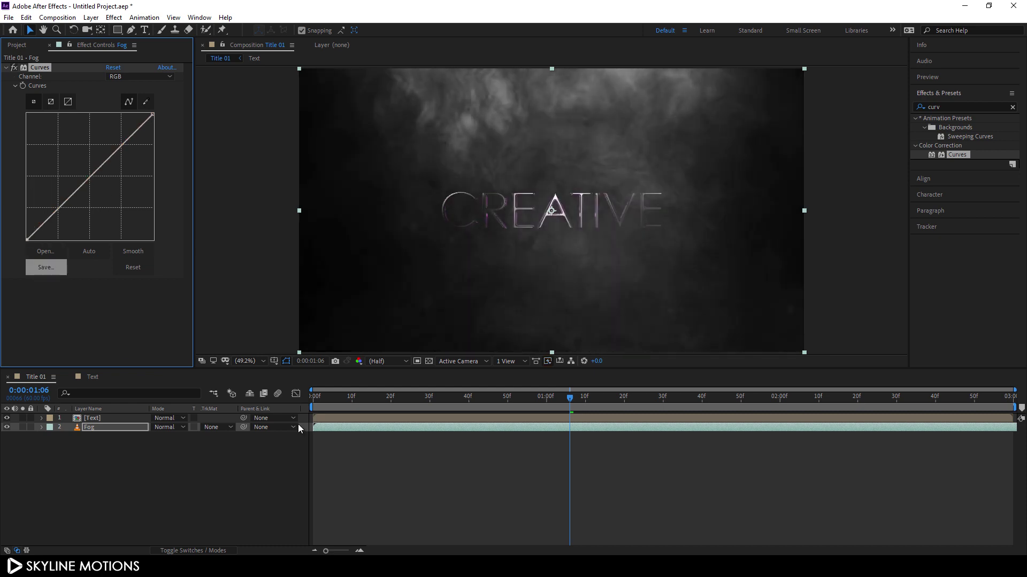
mouse_move(541, 405)
left_mouse_down()
mouse_move(484, 402)
mouse_move(547, 421)
left_mouse_up()
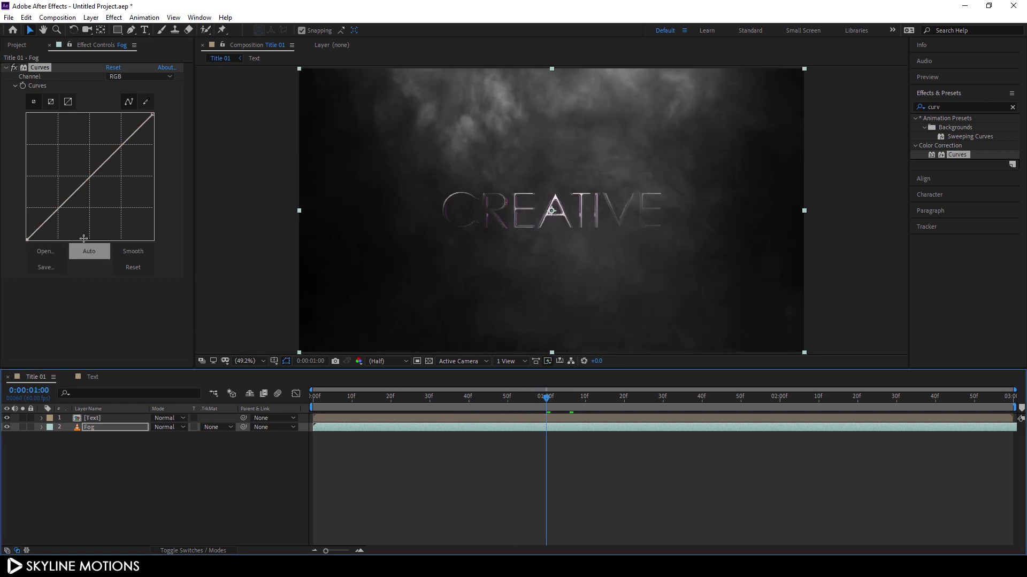
left_click(24, 85)
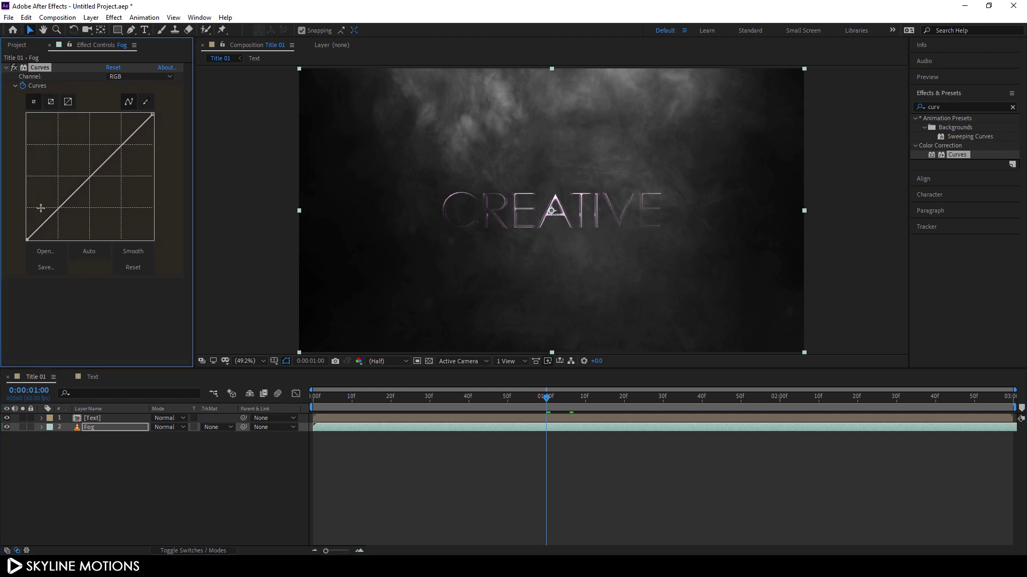
left_click_drag(28, 241, 41, 253)
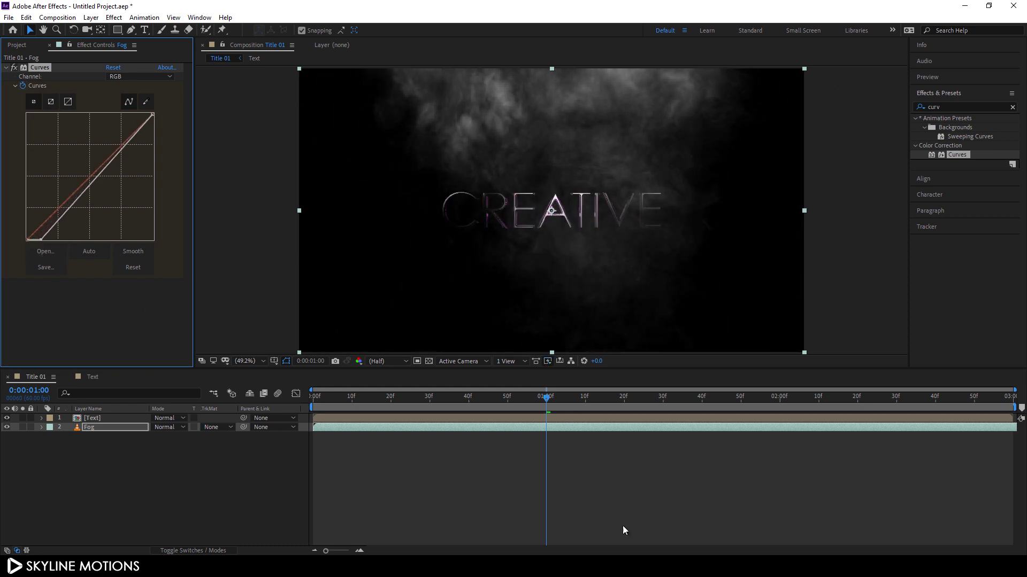
Reveal the Fog layer's keyframes and add a Curves keyframe with the same curve at 0:00:02:00.
left_click(108, 429)
key("u")
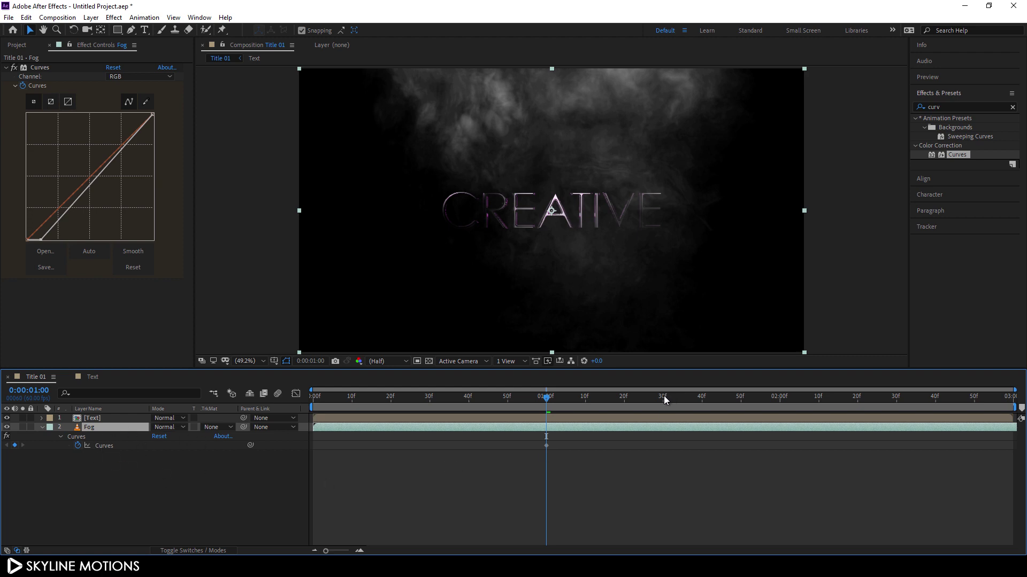
left_click_drag(666, 396, 779, 414)
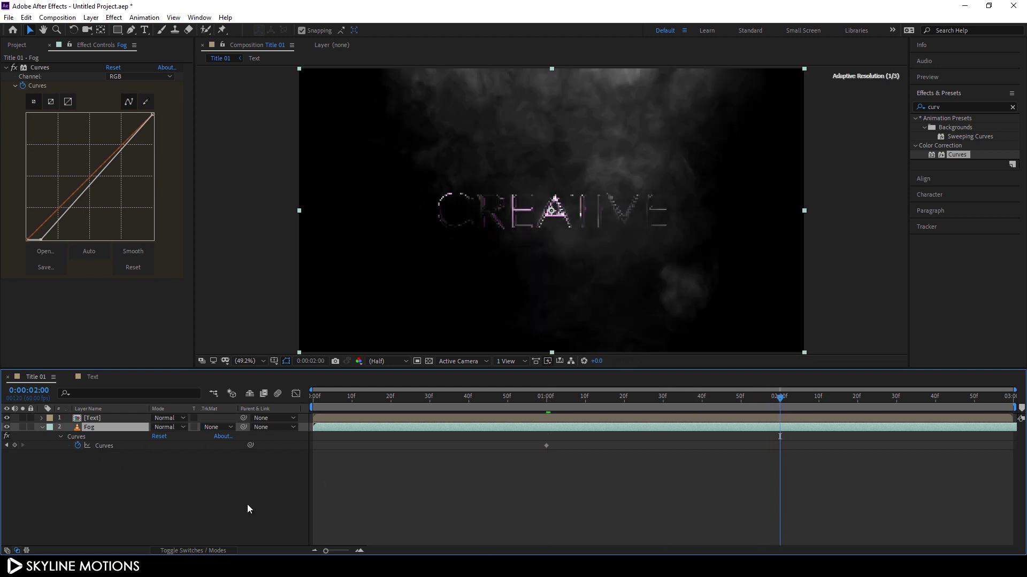
left_click(15, 447)
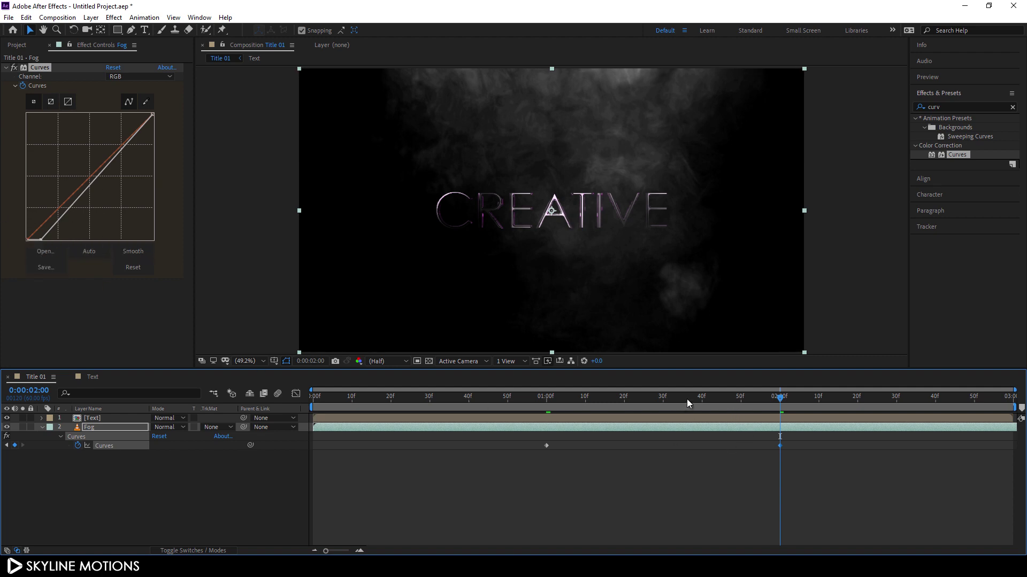
Keyframe Curves at 0:00:00:00 with the RGB black point moved right to about 60% of the graph's width, blacking out the fog.
left_click_drag(687, 399, 282, 390)
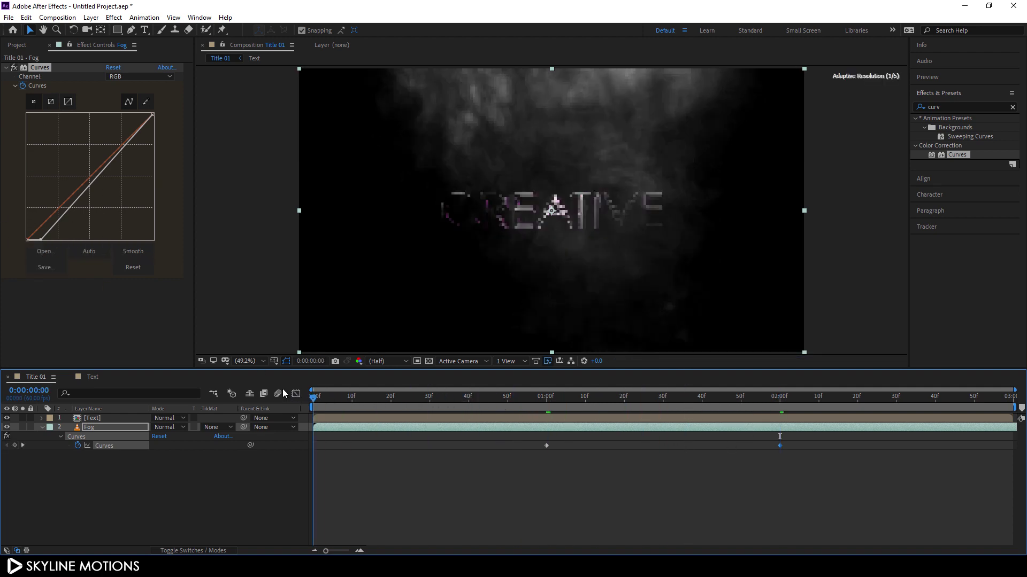
left_click(42, 241)
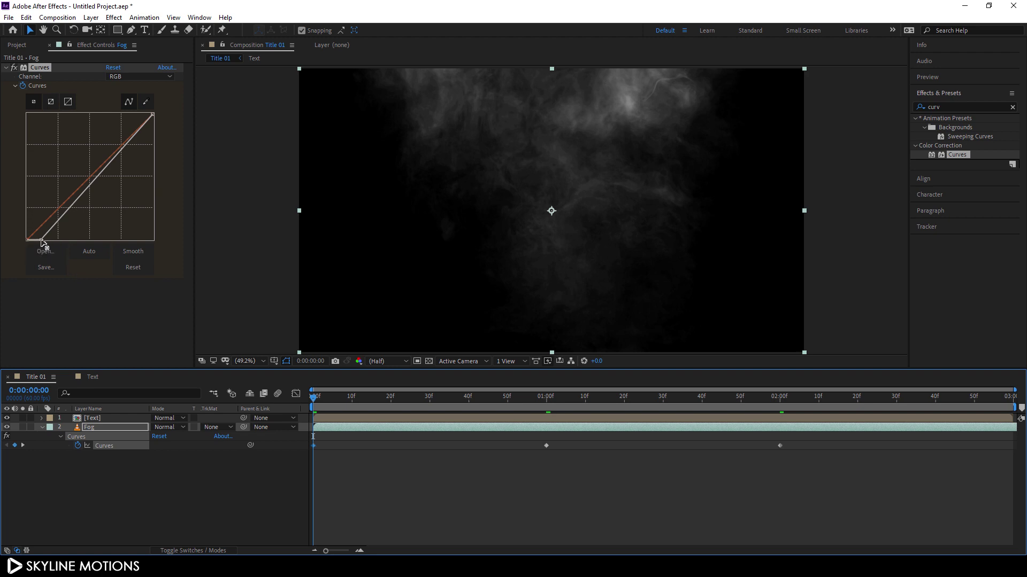
left_click_drag(42, 240, 104, 332)
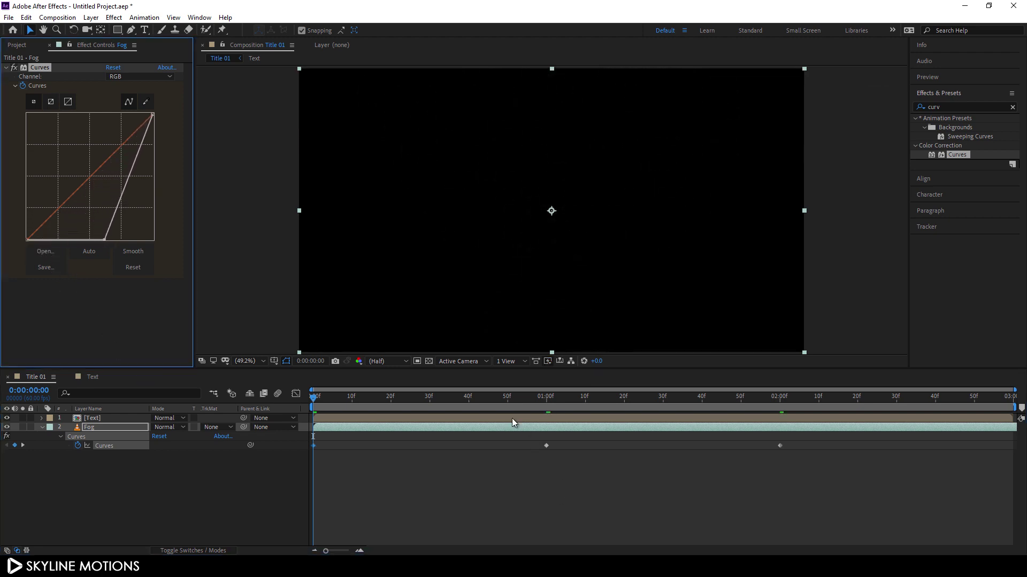
key("space")
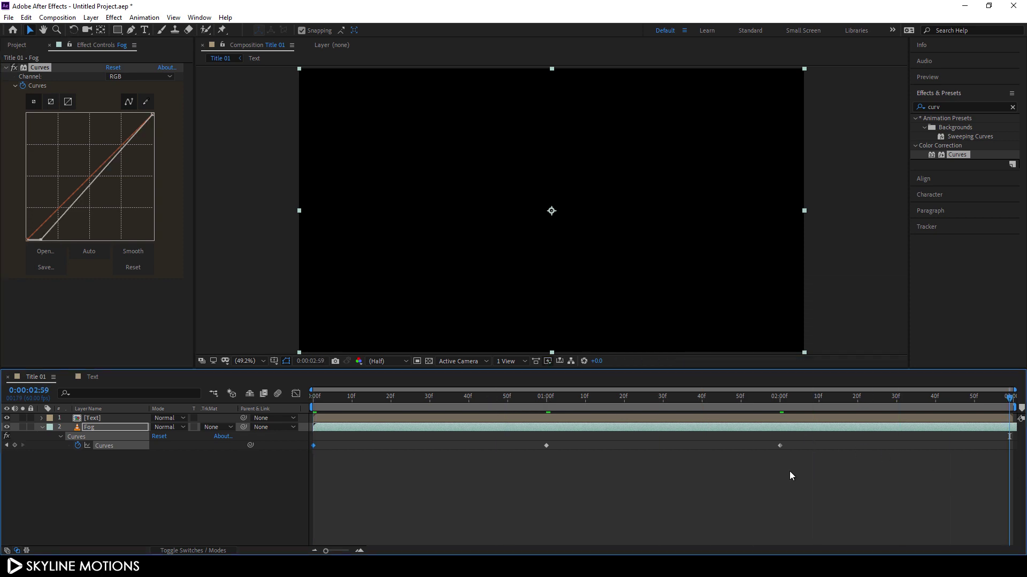
Keyframe the Fog layer's Curves at 0:00:02:59 with the RGB black point moved right to about 60% of the graph's width, and collapse the effect.
left_click(41, 243)
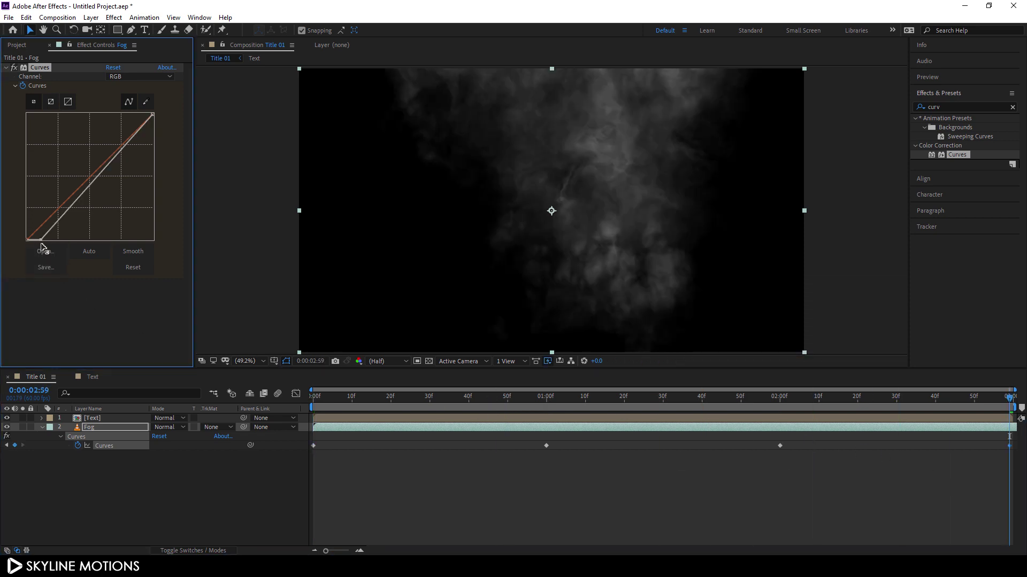
left_click_drag(42, 244, 105, 364)
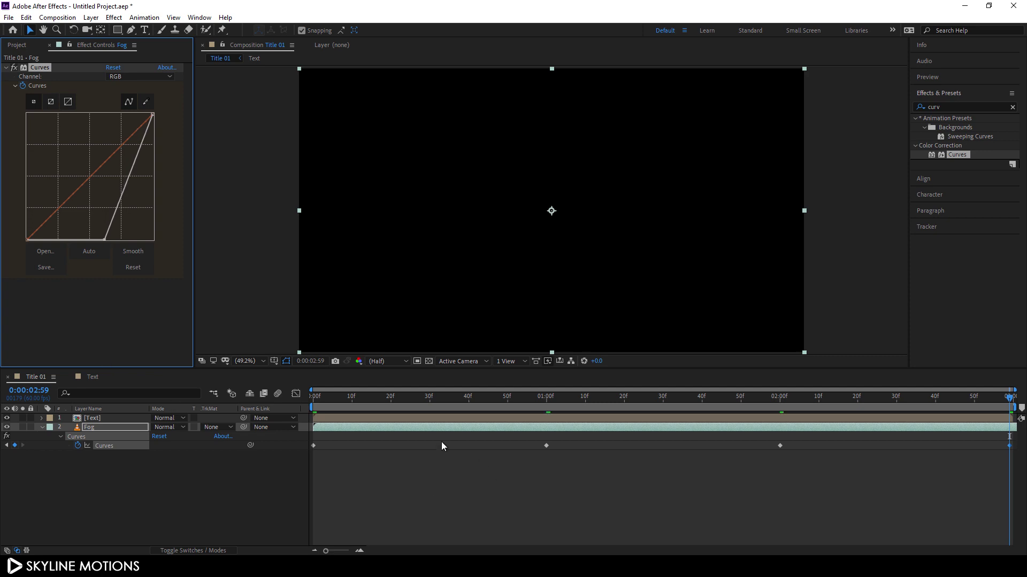
left_click_drag(390, 396, 836, 442)
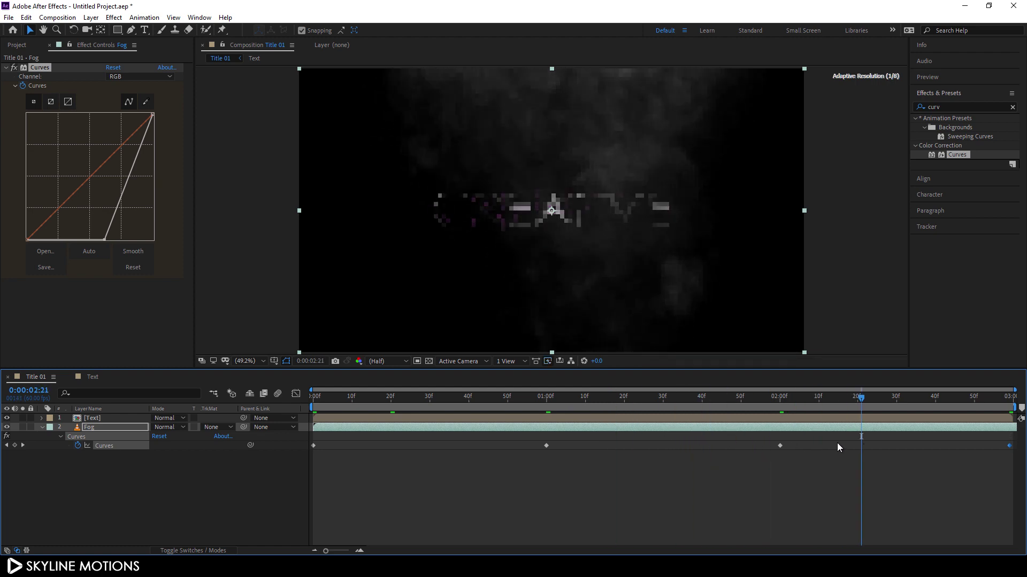
left_click(41, 427)
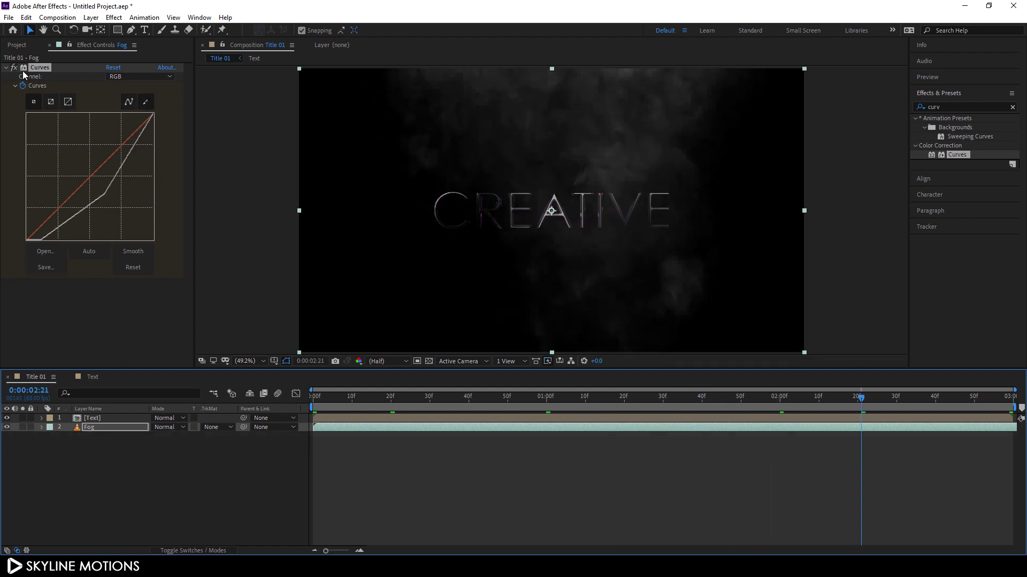
left_click(7, 74)
left_click(6, 68)
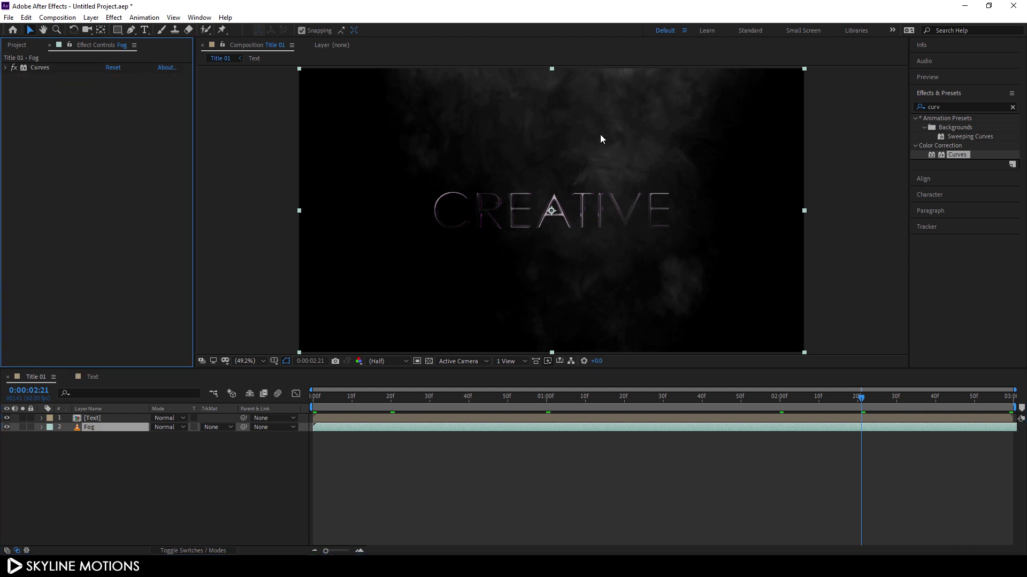
Find the Hue/Saturation effect and apply it to the Fog layer.
left_click(1012, 107)
left_click(968, 107)
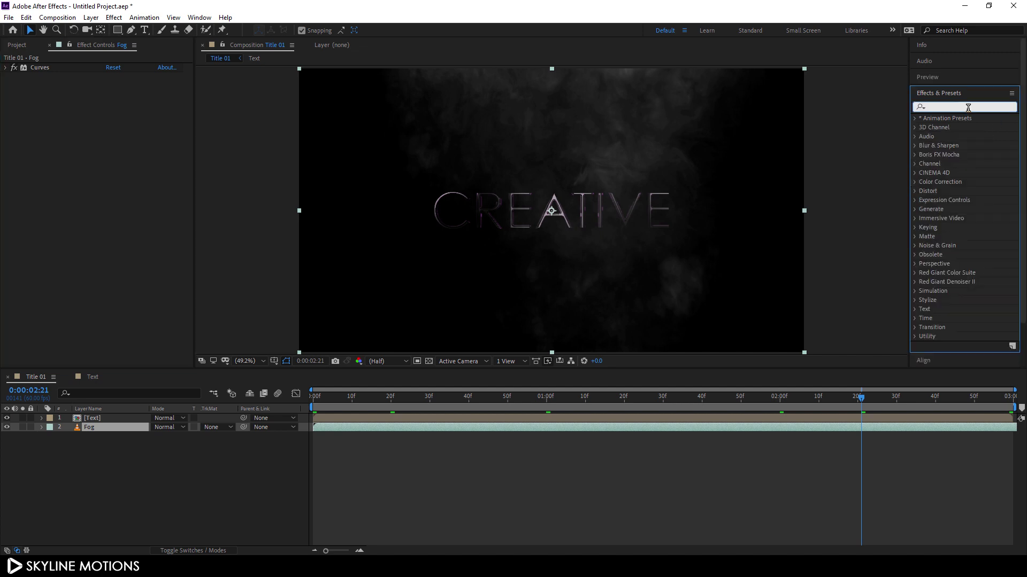
type("hue")
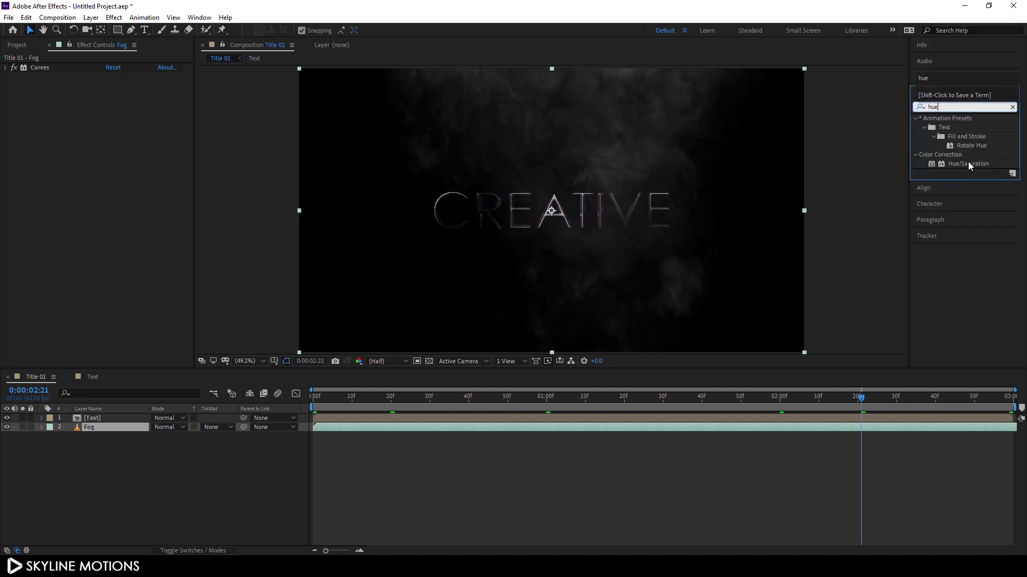
left_click_drag(969, 165, 133, 239)
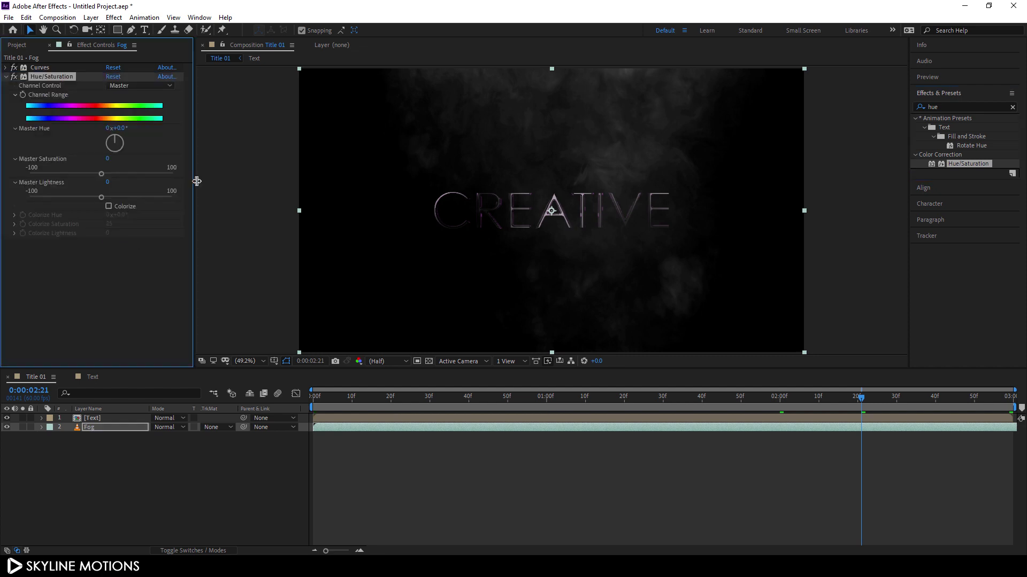
Colorize the fog in Hue/Saturation with Colorize Saturation 100 and Colorize Hue 305°, and collapse the effect.
left_click(128, 208)
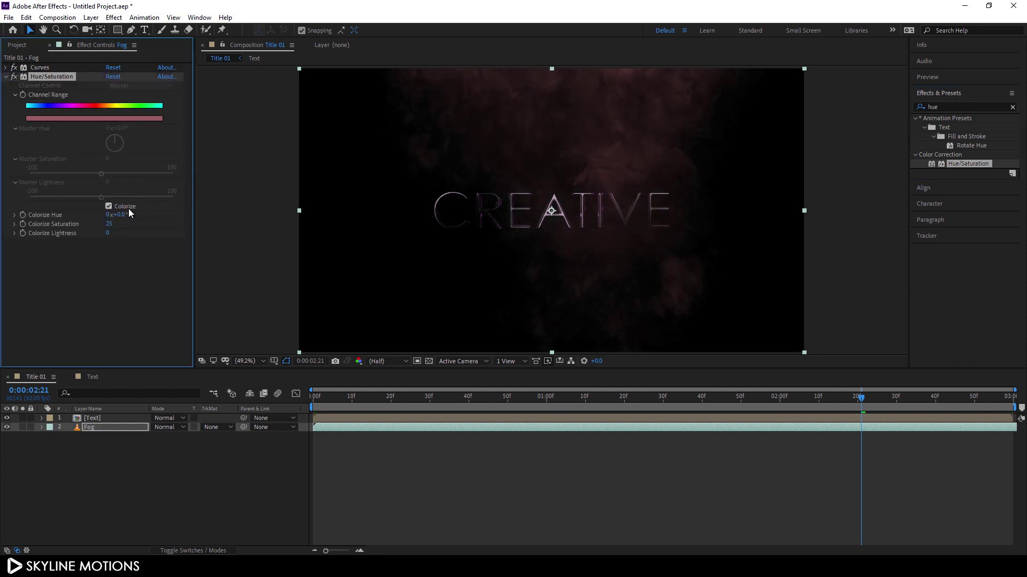
left_click_drag(110, 227, 249, 233)
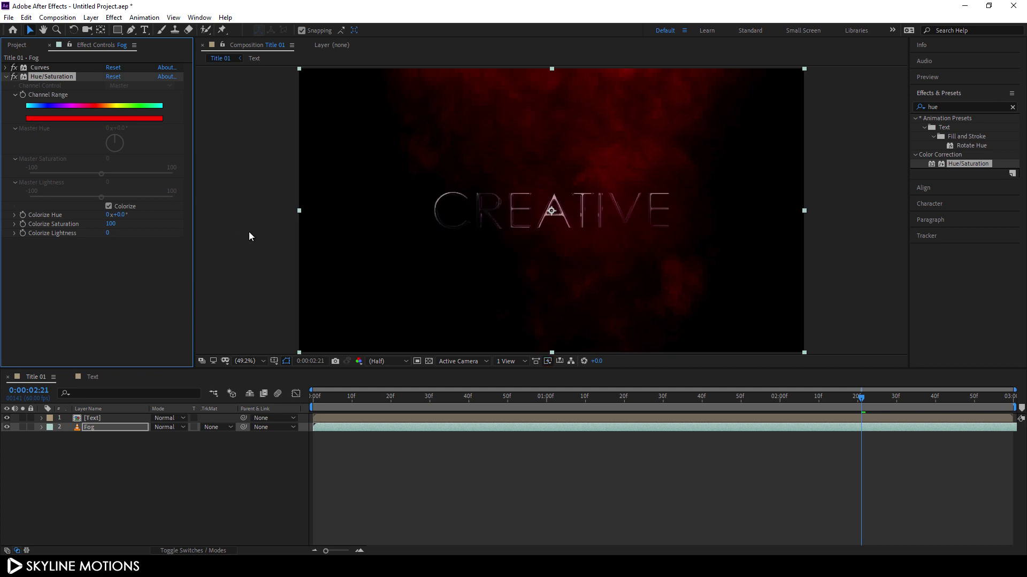
left_click_drag(118, 215, 146, 219)
left_click(123, 215)
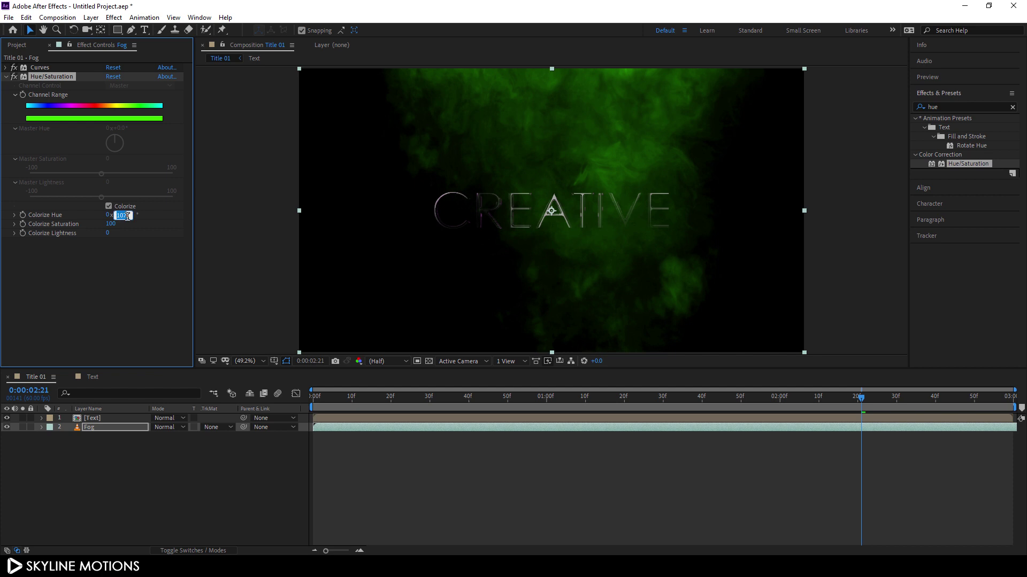
type("305")
key("Return")
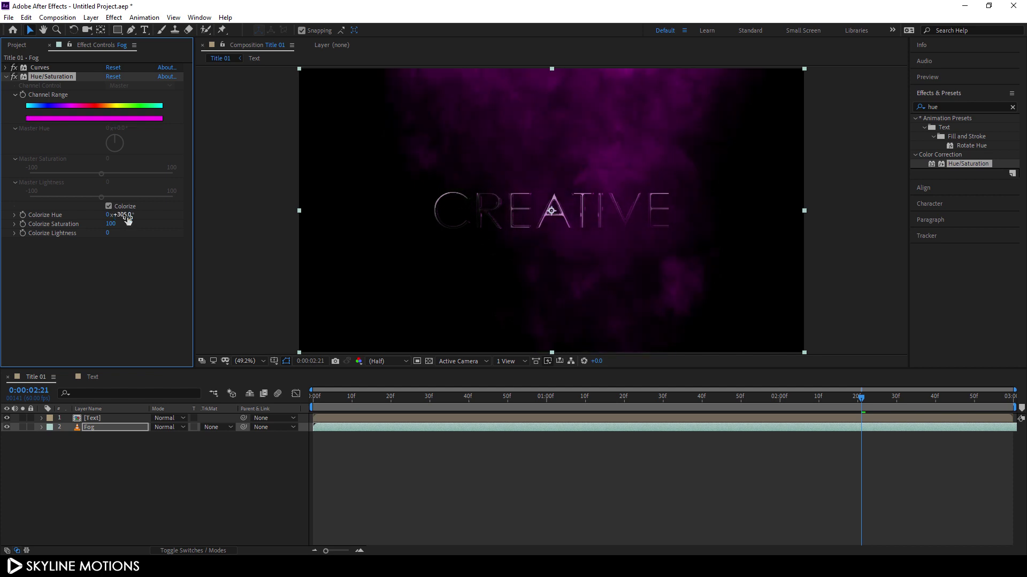
left_click(6, 76)
left_click(100, 188)
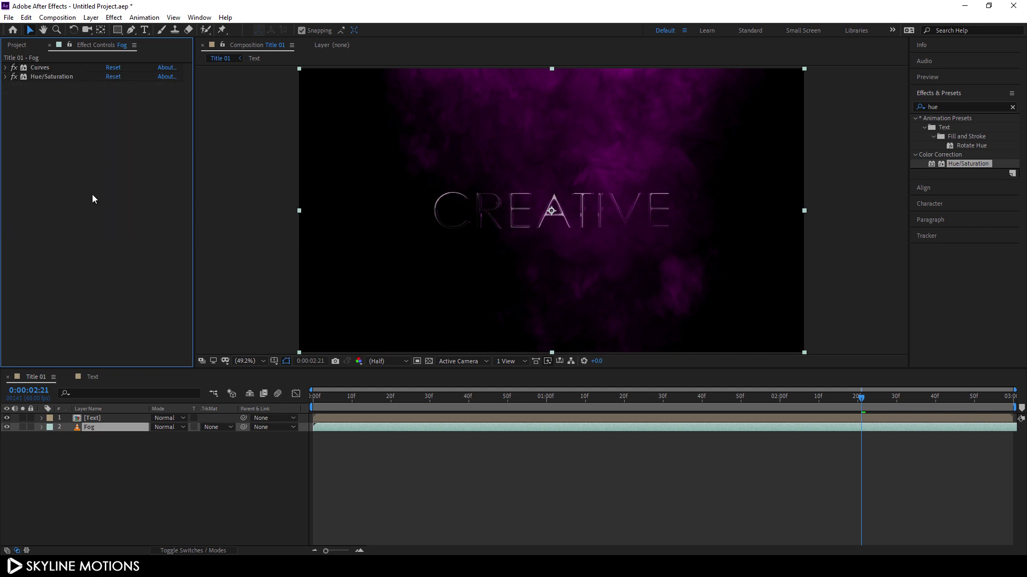
Find the Brightness & Contrast effect and apply it to the Fog layer.
left_click(986, 106)
type("br")
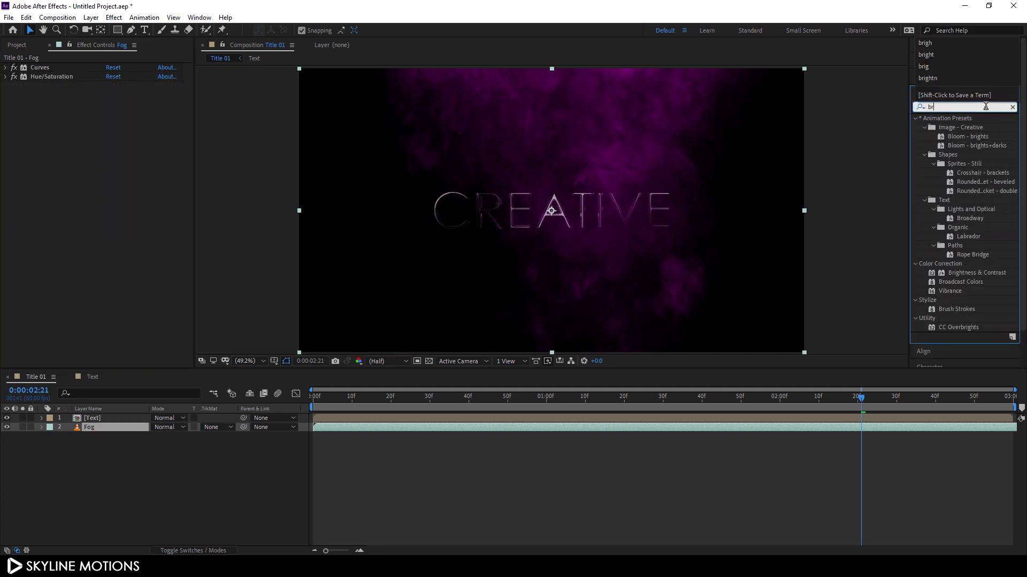
type("ight")
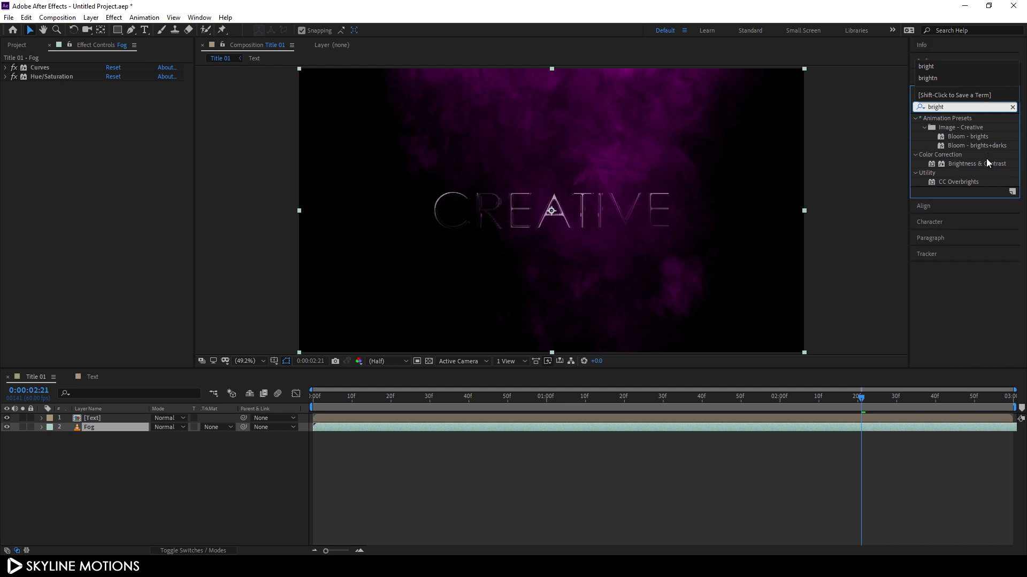
left_click_drag(989, 164, 155, 214)
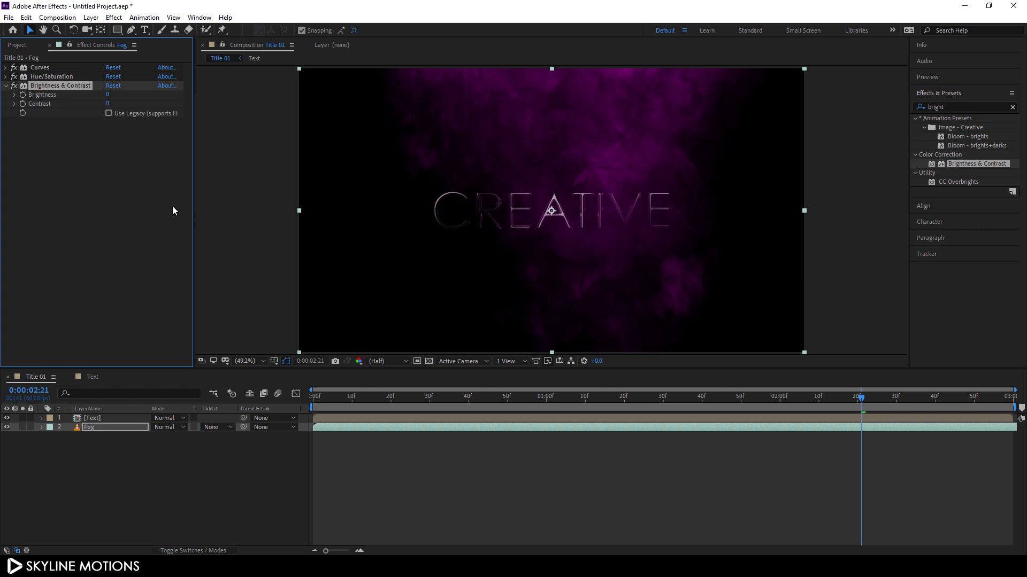
Set the fog's Brightness to -15 and Contrast to 100, and check the look at 0:00:01:34.
mouse_move(110, 97)
left_mouse_down()
mouse_move(95, 97)
mouse_move(110, 101)
left_mouse_up()
left_click(110, 95)
type("-15")
key("Return")
left_click_drag(110, 102, 170, 100)
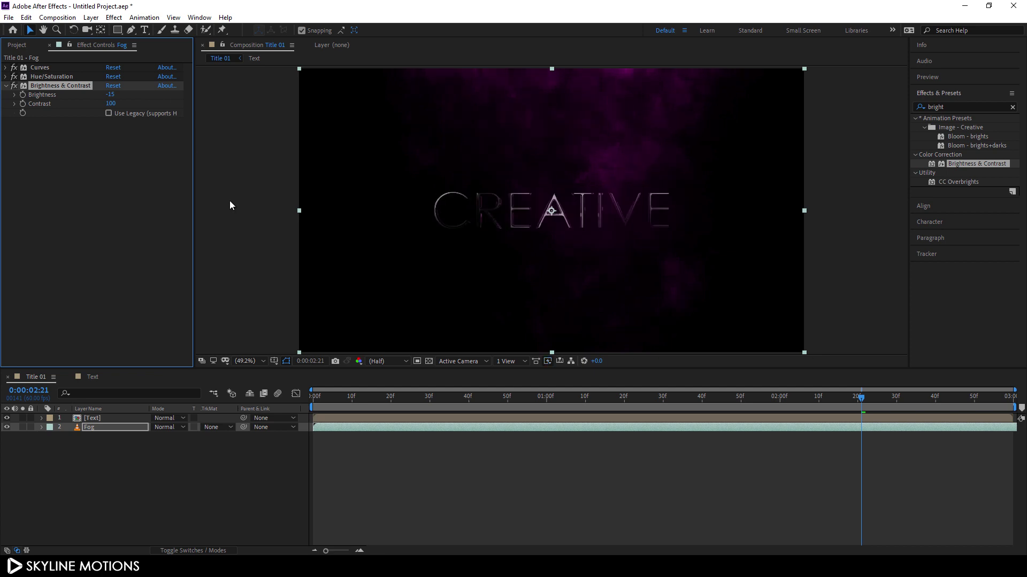
left_click_drag(771, 396, 679, 401)
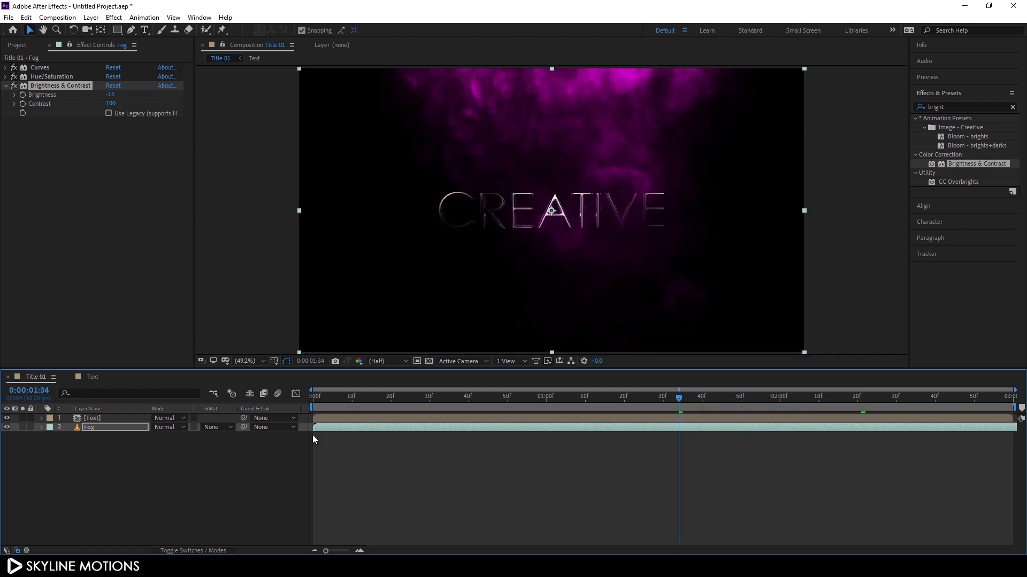
Find the Glow effect and apply it to the Text layer below its collapsed Hue/Saturation effect.
left_click(104, 419)
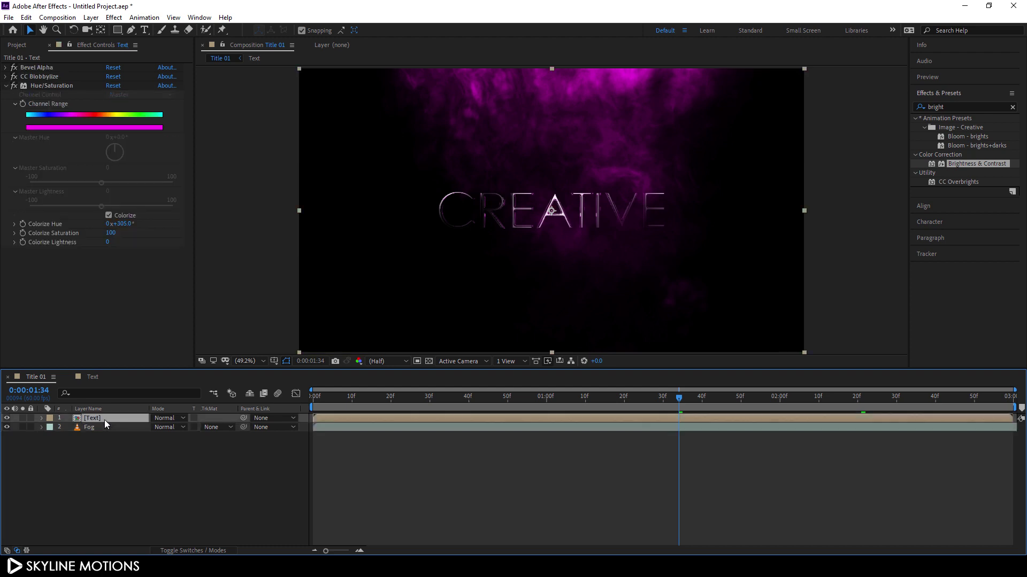
left_click(6, 86)
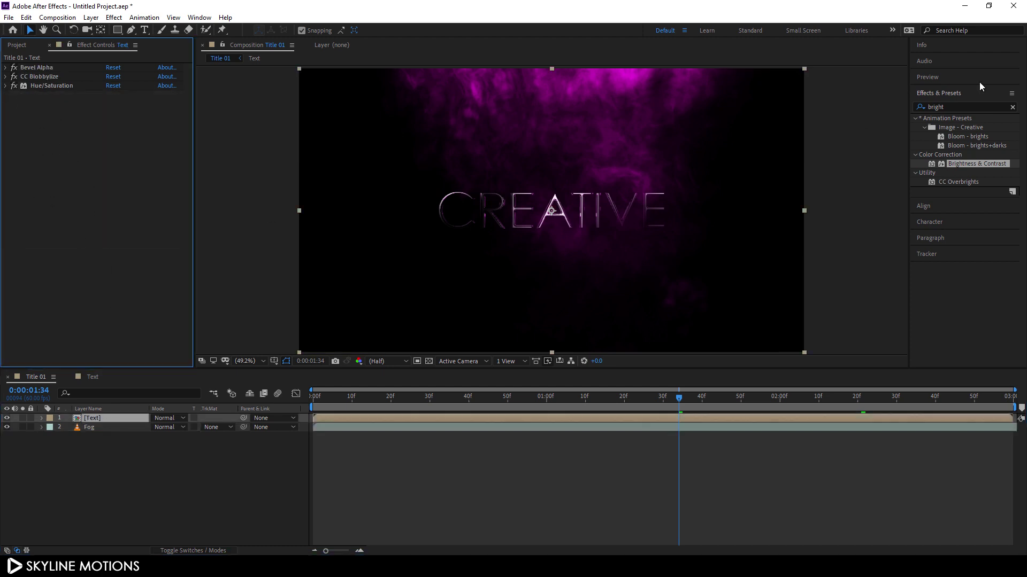
left_click(1012, 107)
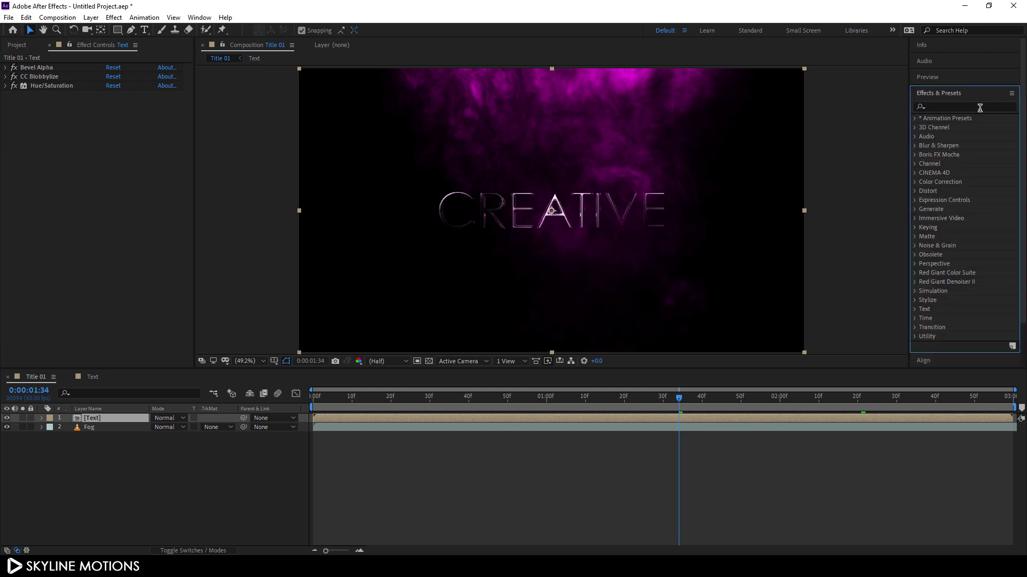
left_click(979, 108)
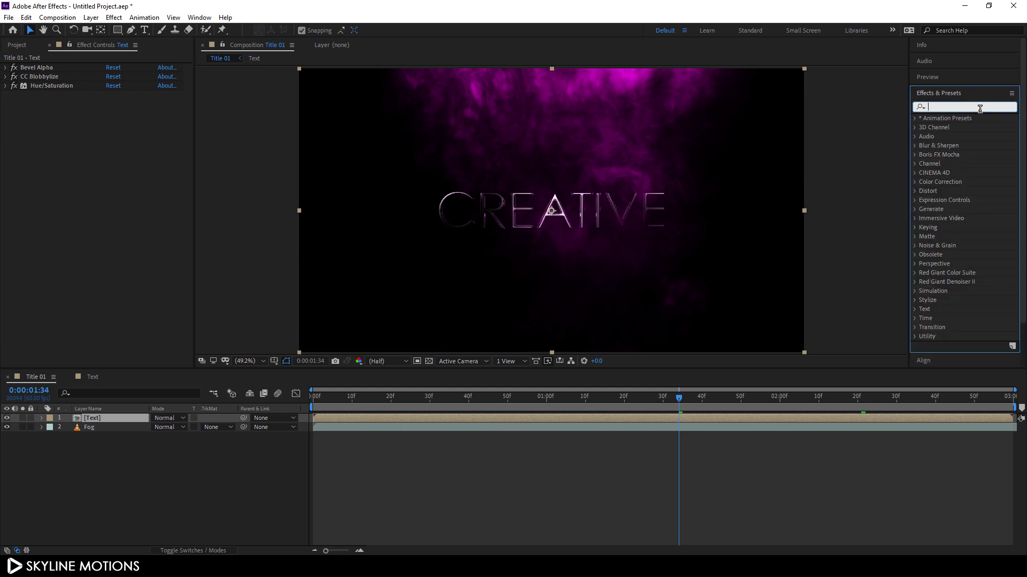
type("glow")
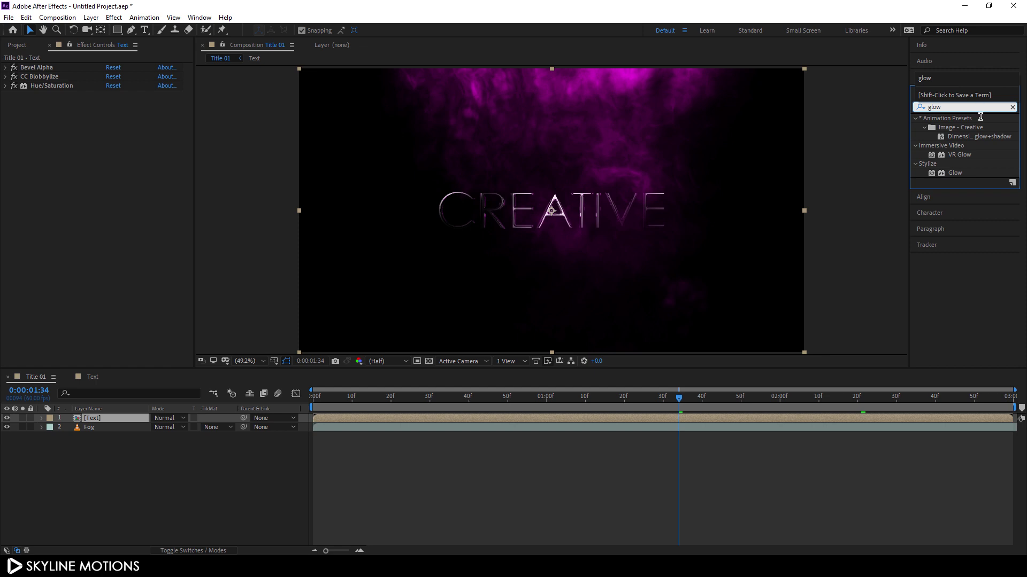
left_click_drag(955, 172, 74, 168)
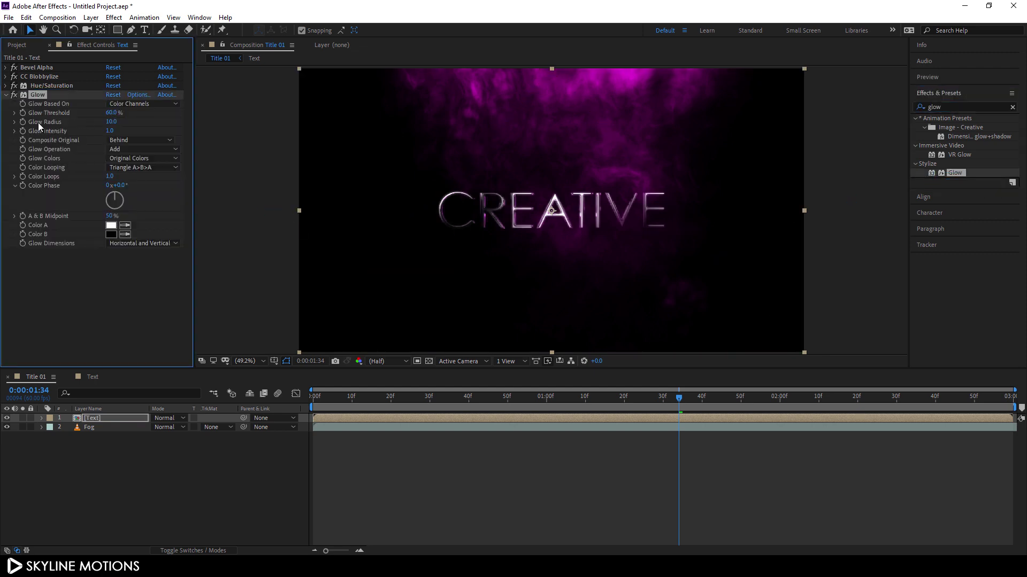
Set the Text layer's Glow Radius to 0, check it at 0:00:02:02 and deselect the layer.
left_click_drag(110, 122, 87, 123)
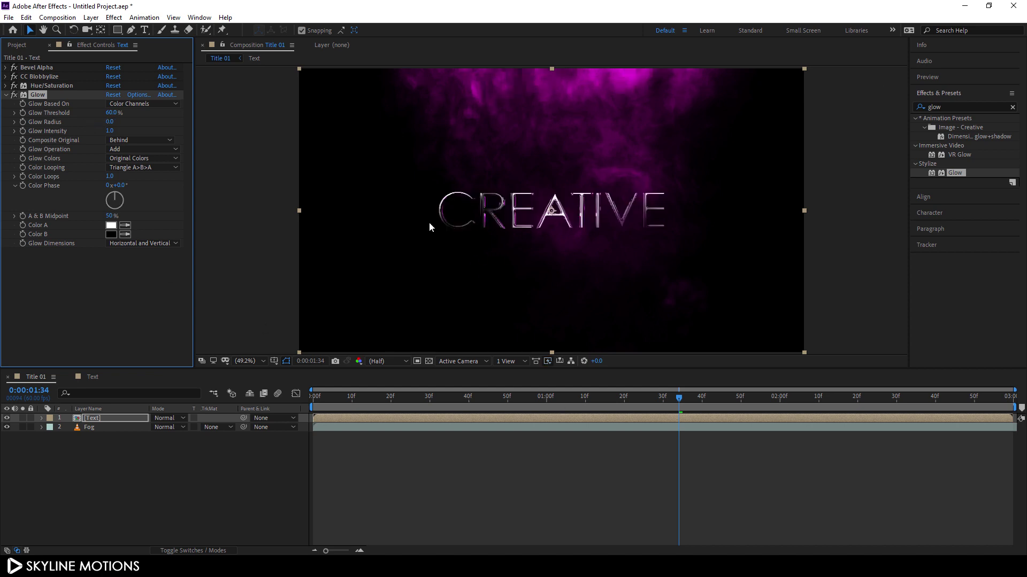
left_click_drag(658, 398, 786, 411)
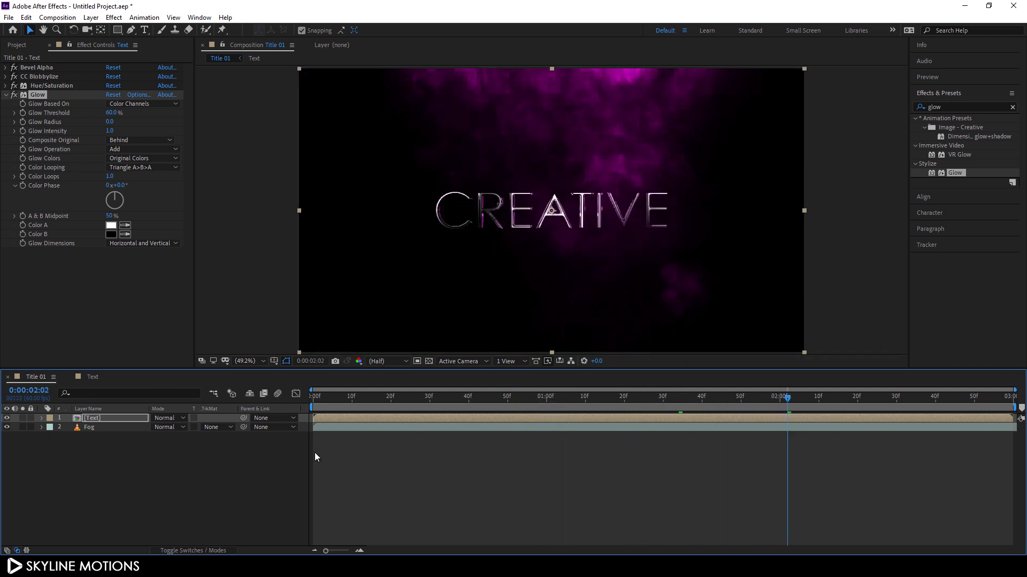
left_click(172, 474)
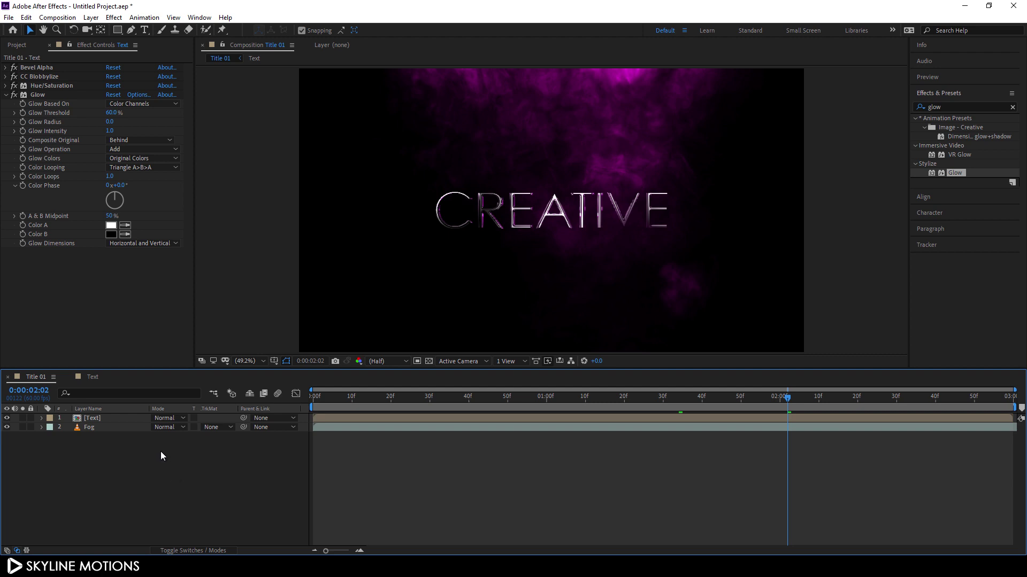
Add an adjustment layer above the Text layer and rename it Color Control.
left_click(91, 18)
mouse_move(97, 31)
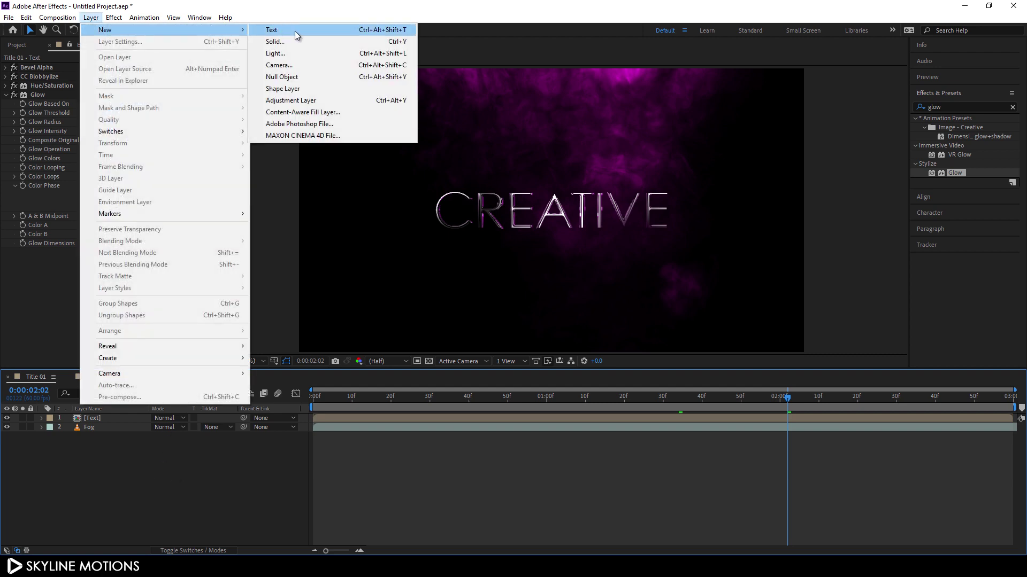
left_click(305, 101)
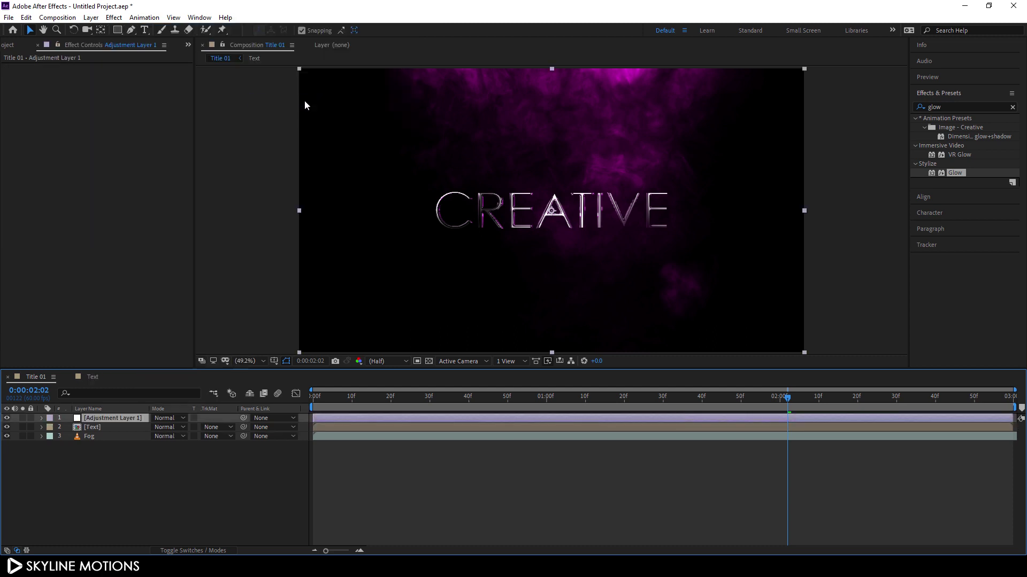
left_click(171, 410)
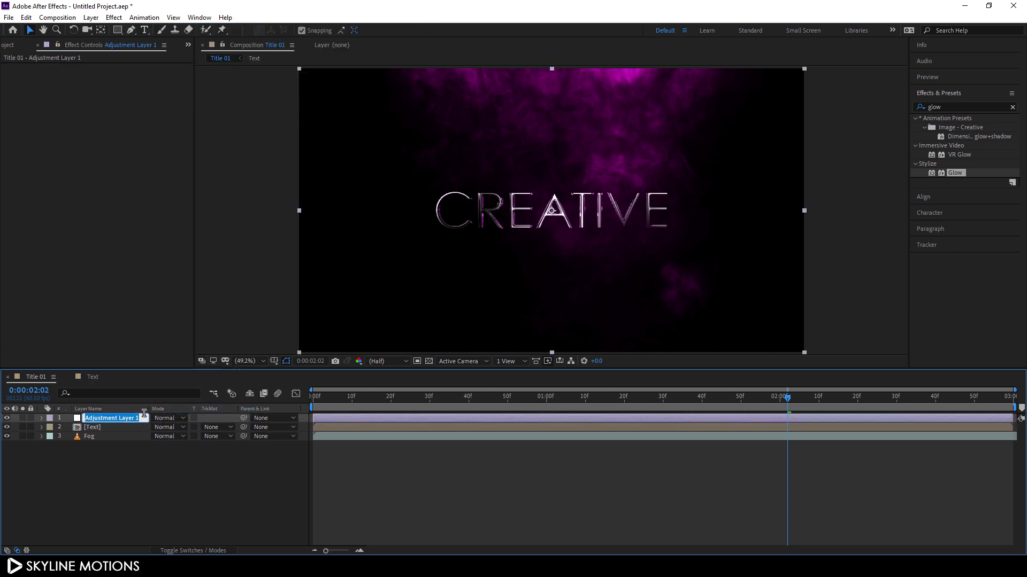
key("BackSpace")
type("Color Control")
key("Return")
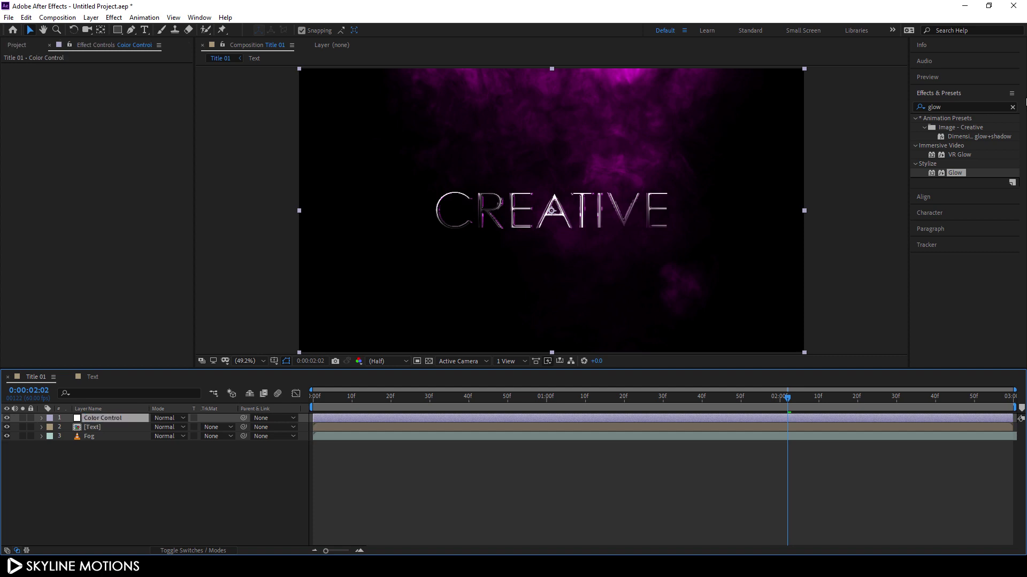
Find the Hue/Saturation effect and apply it to the Color Control layer.
left_click(1012, 107)
left_click(999, 106)
type("j")
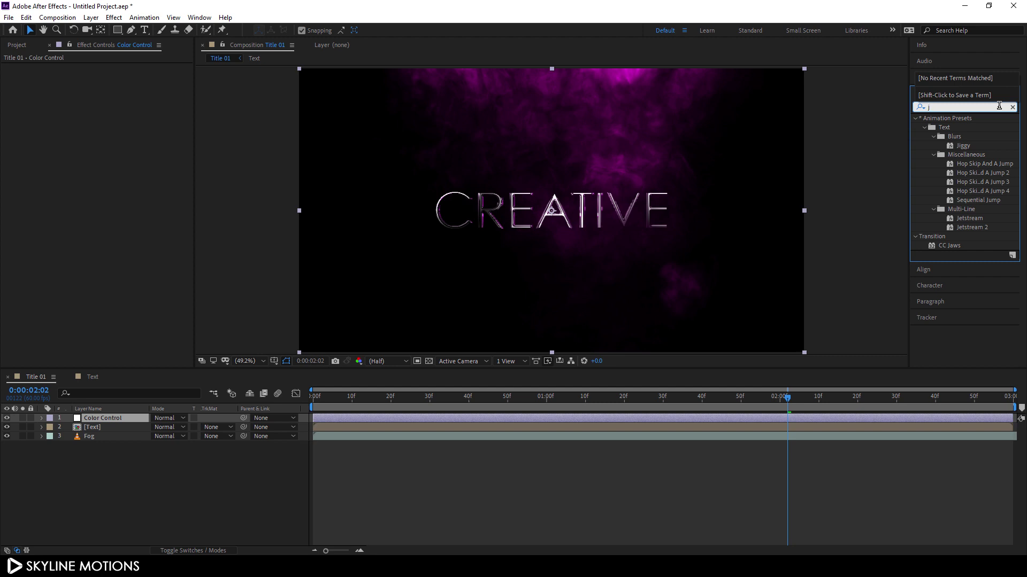
key("BackSpace")
type("hu")
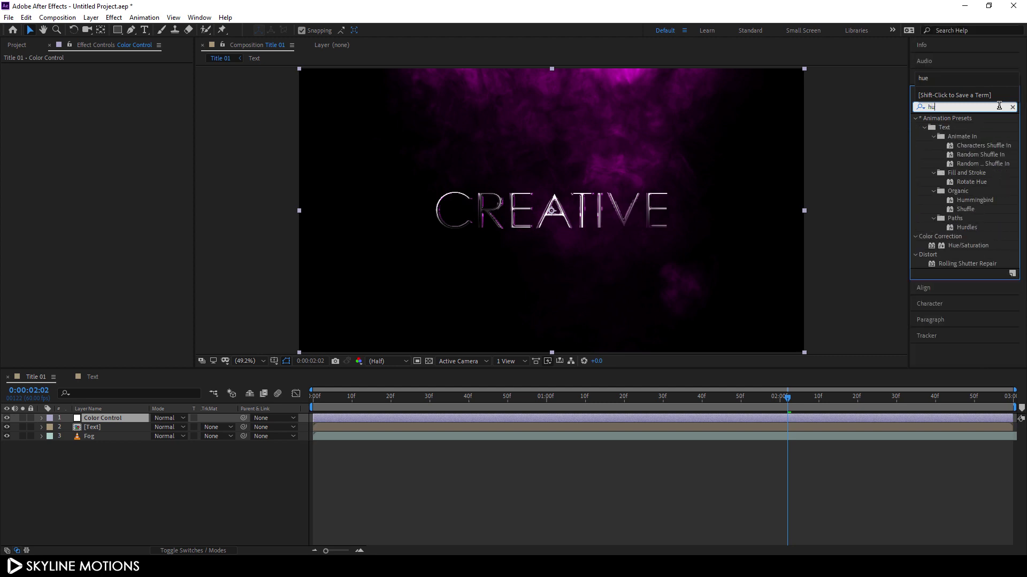
type("e")
left_click_drag(967, 164, 110, 416)
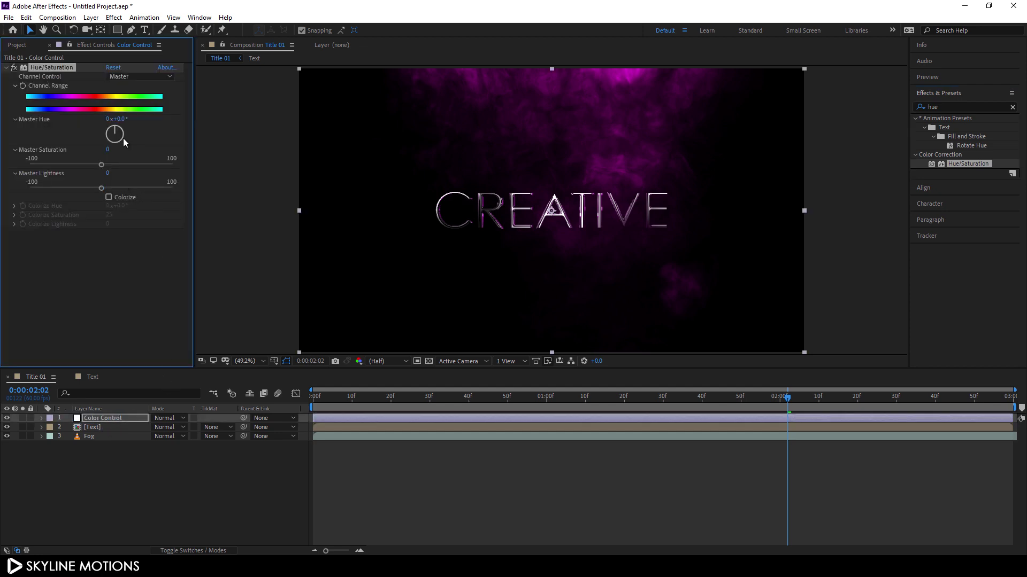
Try shifting the Master Hue on the Color Control layer and undo the shift.
mouse_move(120, 119)
left_mouse_down()
mouse_move(160, 118)
mouse_move(104, 117)
mouse_move(155, 119)
mouse_move(139, 124)
left_mouse_up()
key("ctrl+z")
Maximize the composition view and play Title 01 from 0:00:00:00 to review the finished title.
left_click_drag(656, 400, 315, 389)
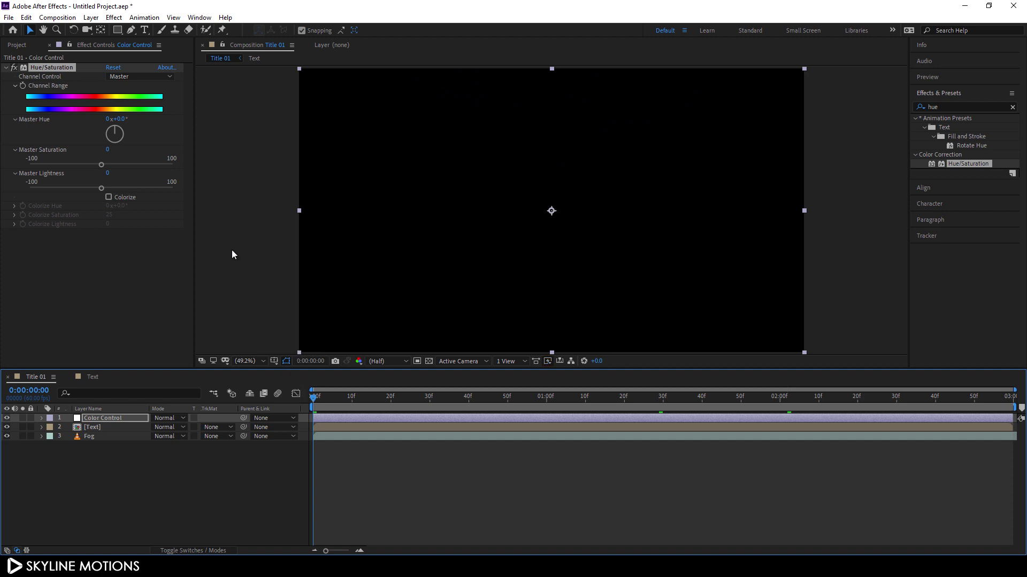
key("grave")
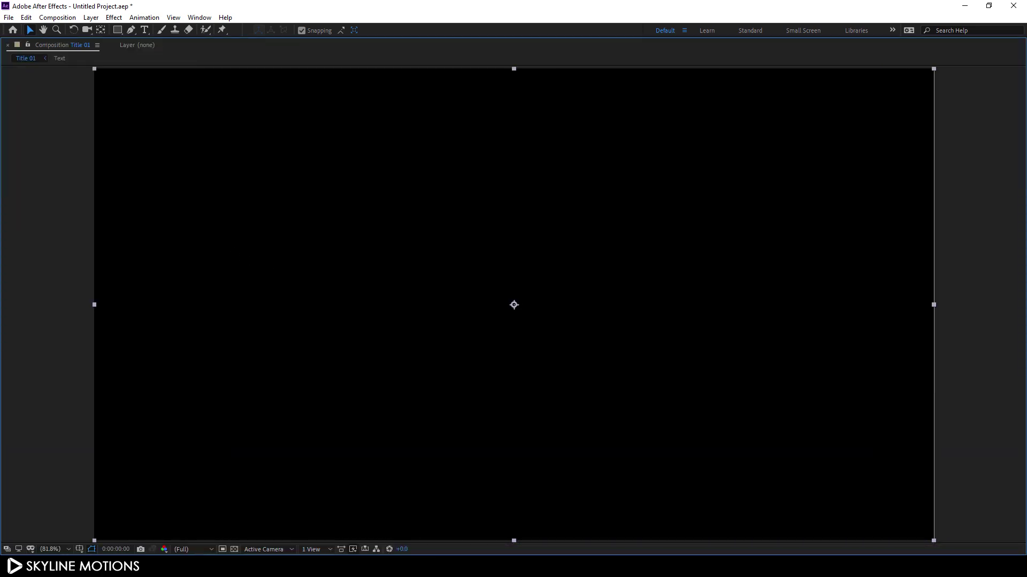
key("space")
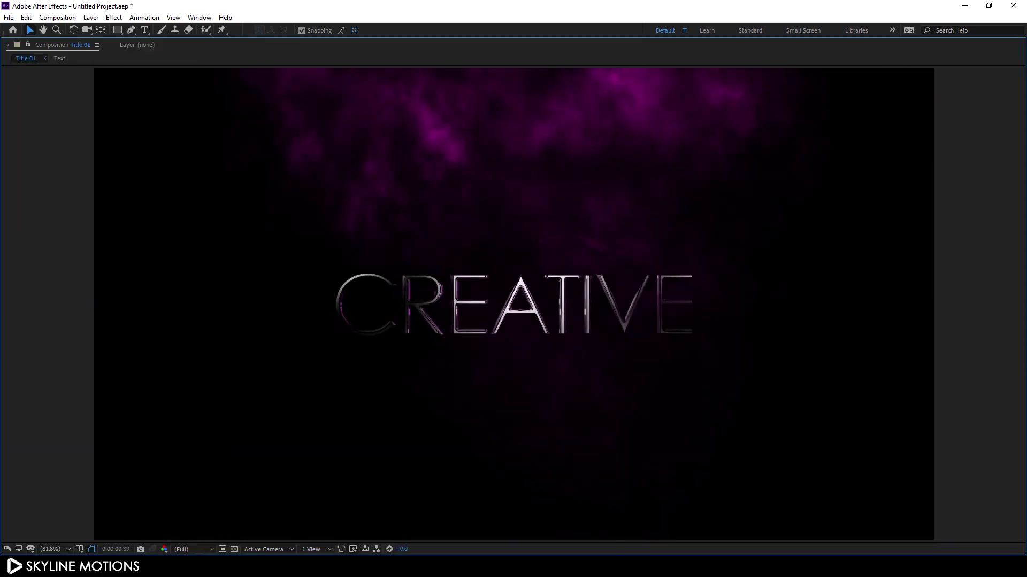